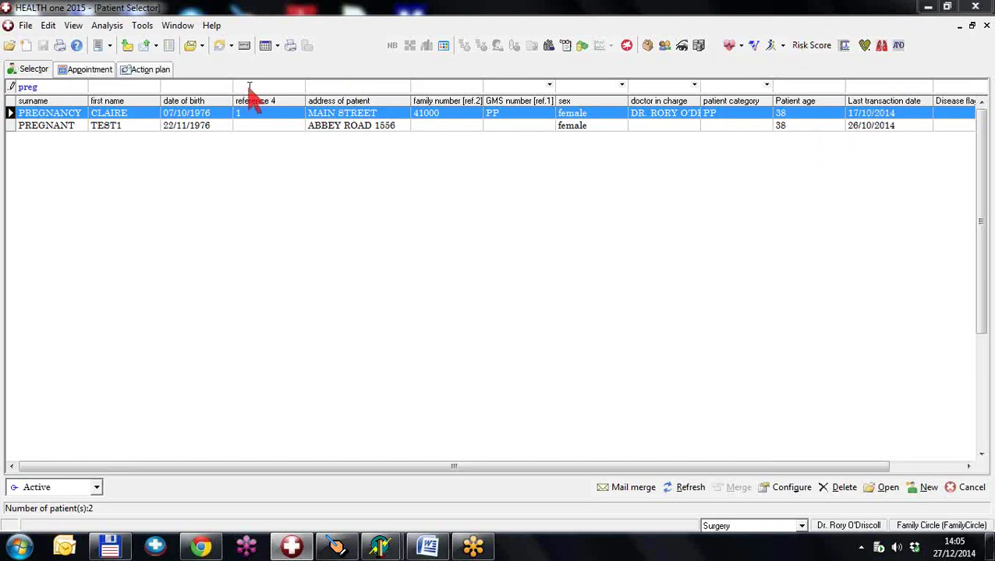
# - Check the version and licence details, then open the first pregnant patient's pregnancy documents list
pyautogui.click(212, 27)
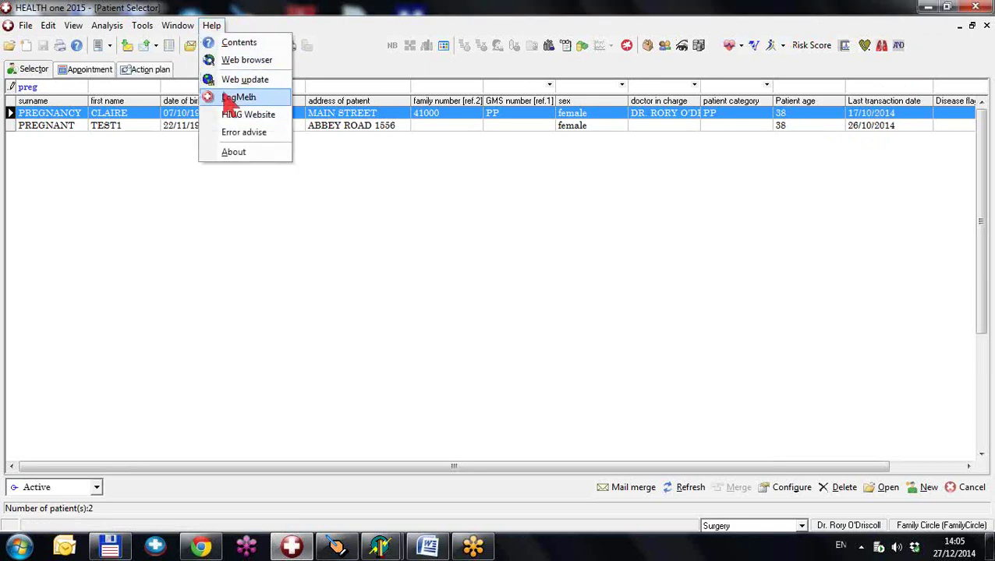
pyautogui.click(233, 152)
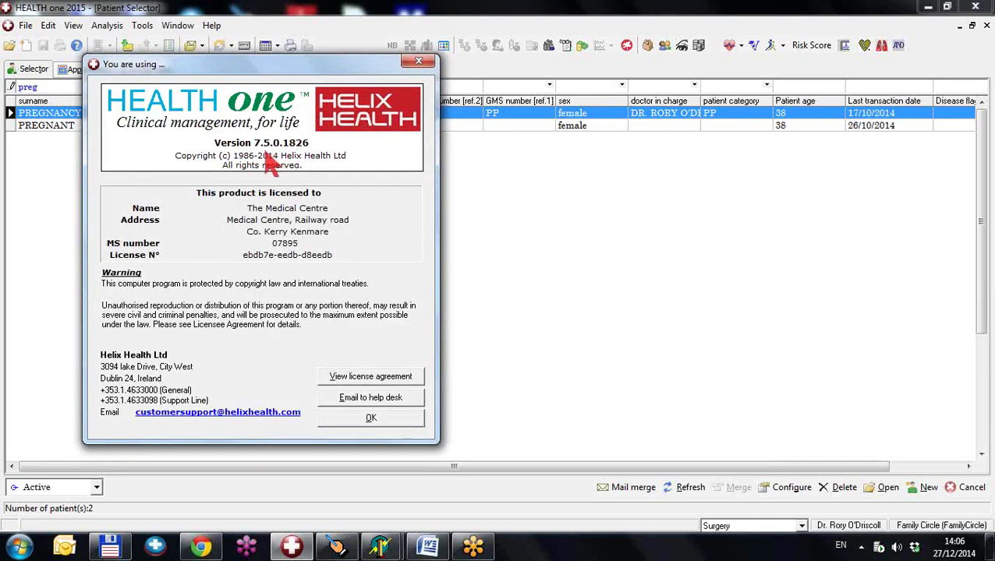
pyautogui.click(394, 417)
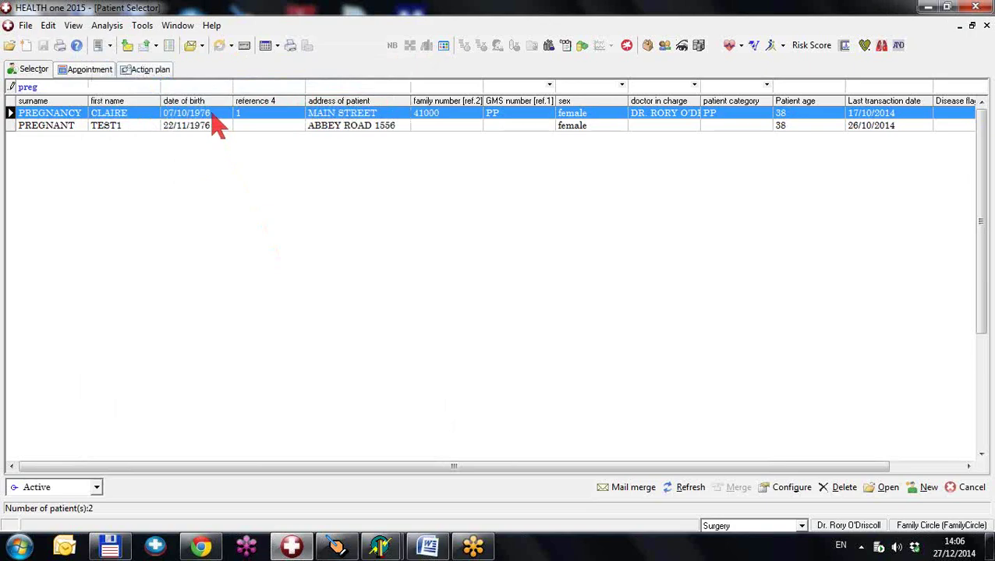
pyautogui.doubleClick(211, 114)
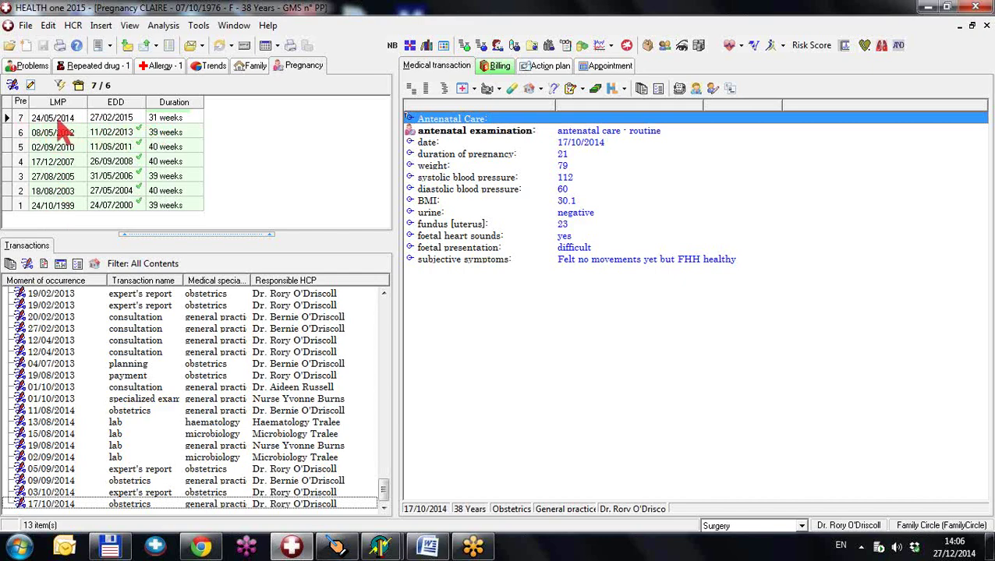
pyautogui.click(31, 86)
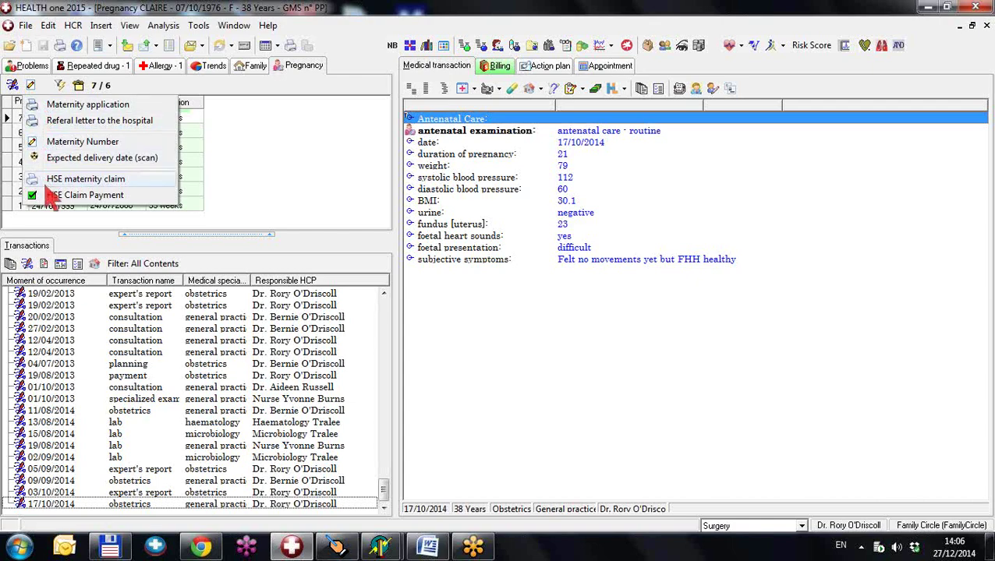
# - Review the maternity application (EDD 27/02/2015, Tralee confinement) and close it without recording it as sent
pyautogui.click(48, 109)
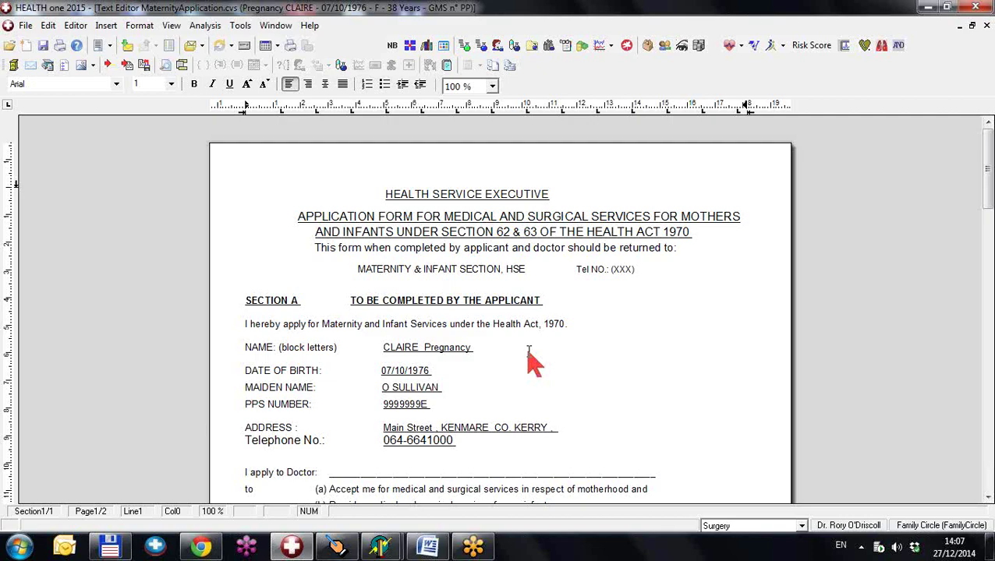
pyautogui.scroll(-5, 531, 360)
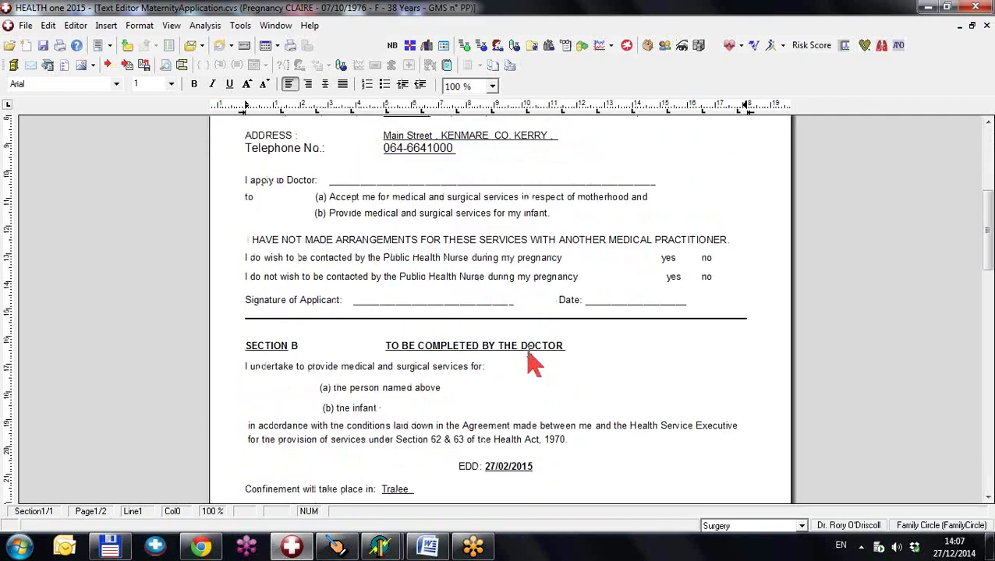
pyautogui.scroll(-4, 531, 360)
pyautogui.scroll(7, 530, 360)
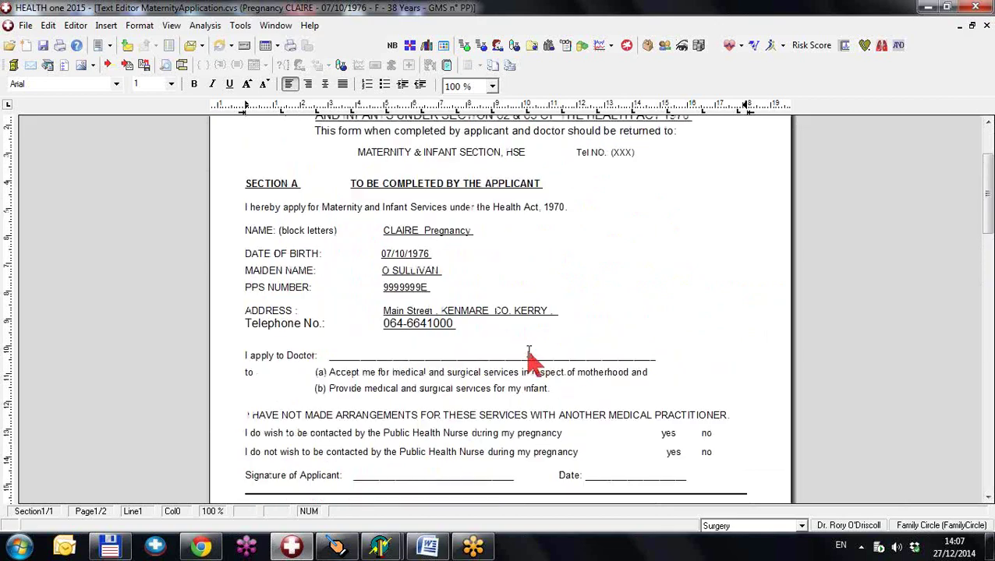
pyautogui.scroll(1, 530, 360)
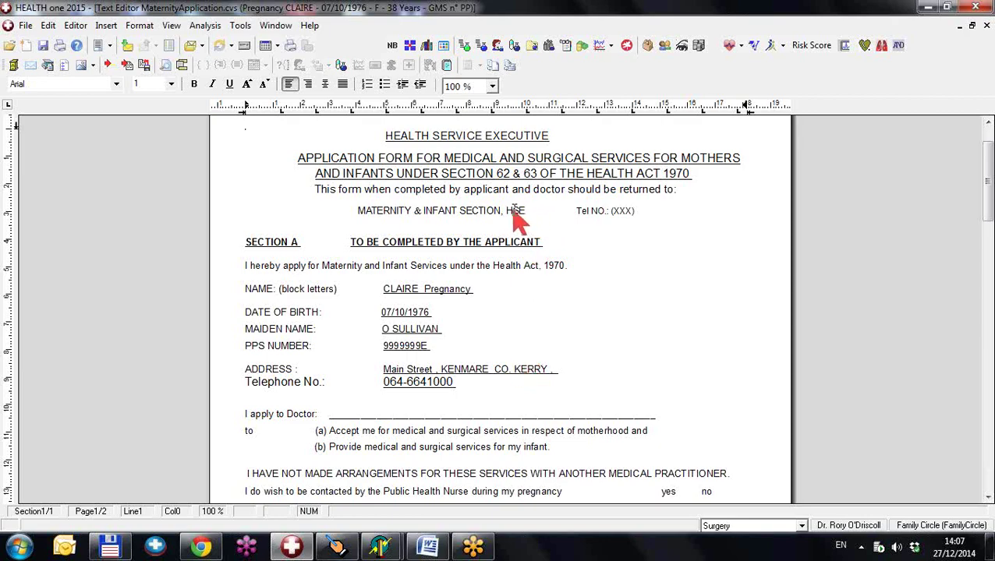
pyautogui.scroll(-3, 518, 283)
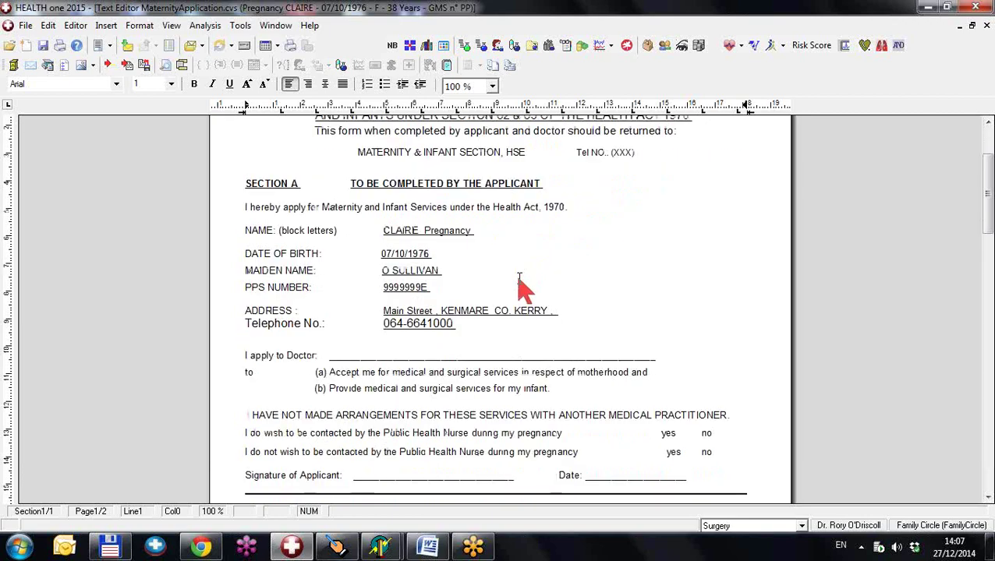
pyautogui.scroll(-7, 518, 280)
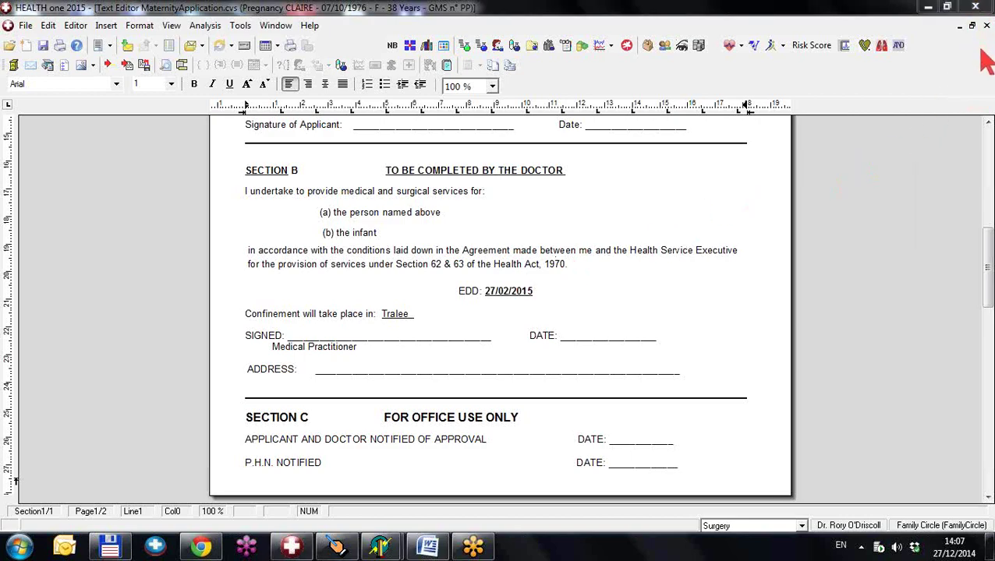
pyautogui.click(986, 25)
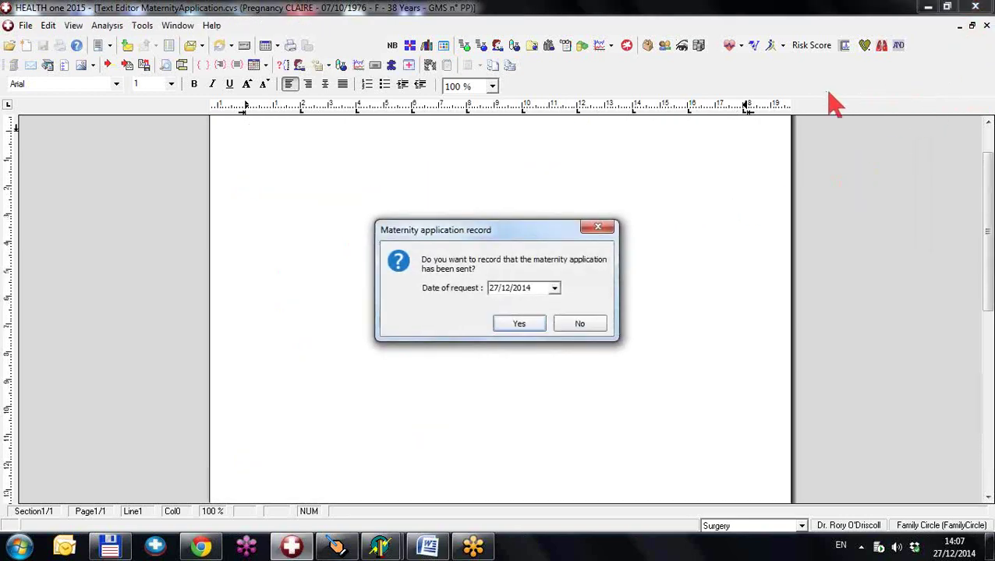
pyautogui.click(570, 321)
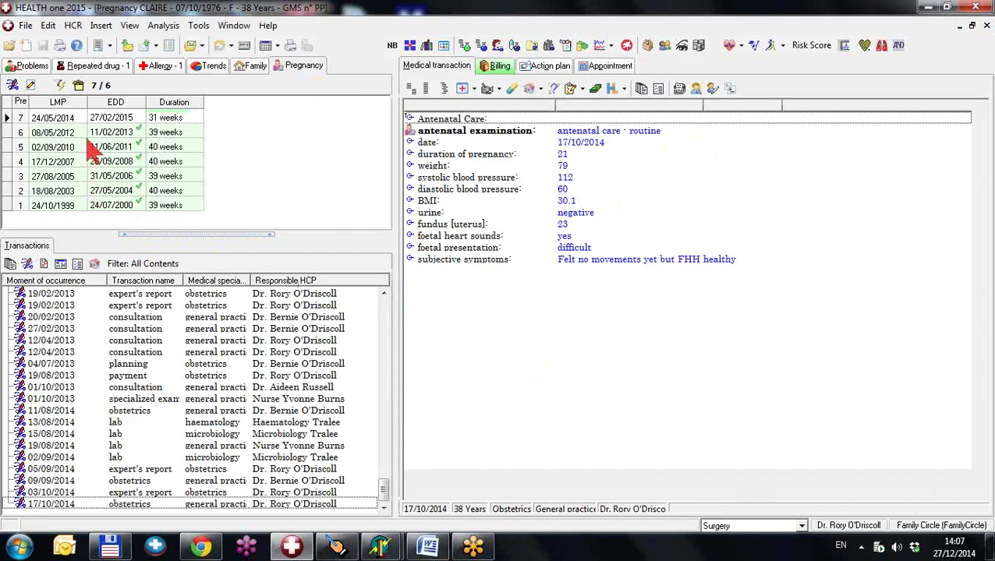
# - Untick 'Use template to print pregnancy documents' in the Pregnancy options and save
pyautogui.click(199, 26)
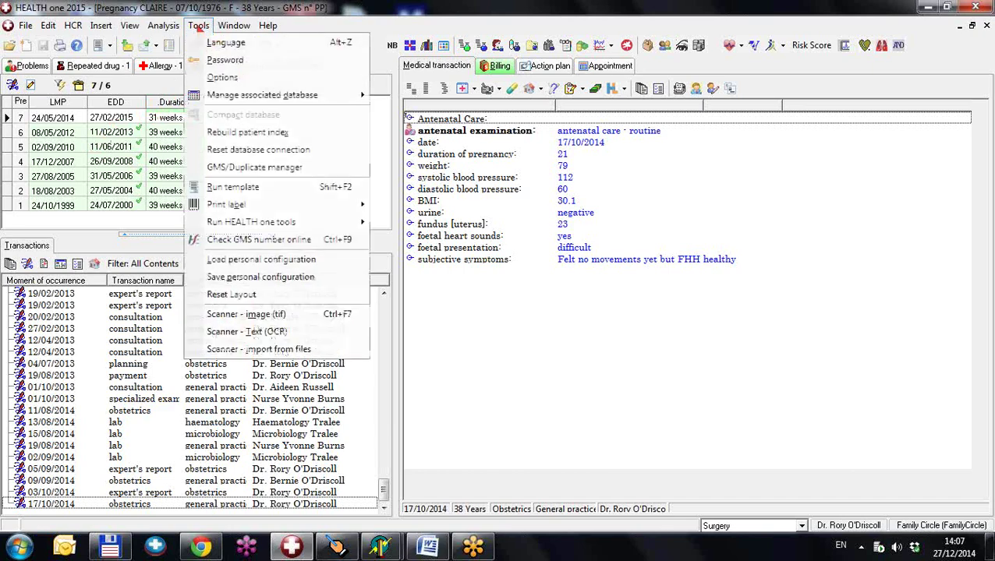
pyautogui.click(234, 78)
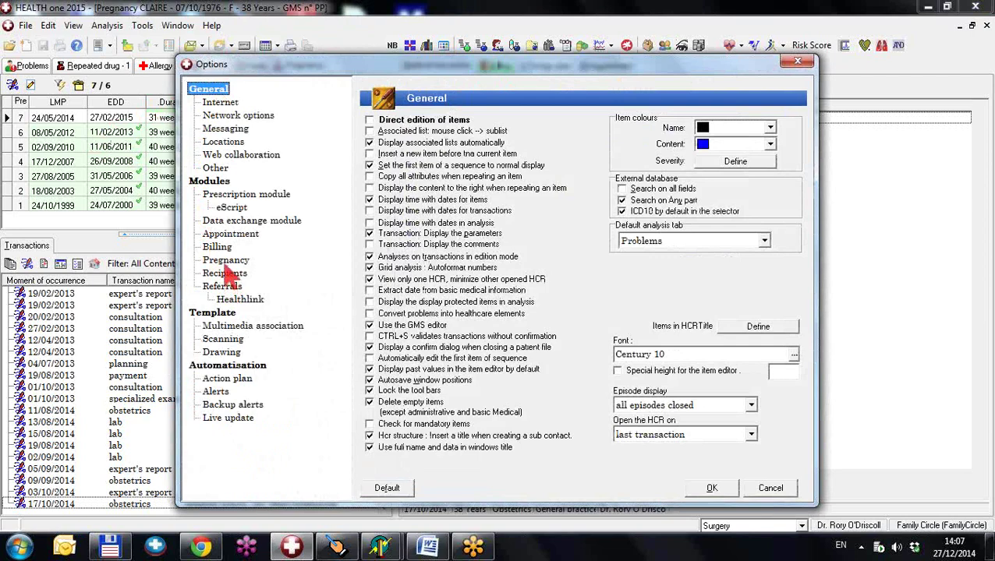
pyautogui.click(230, 262)
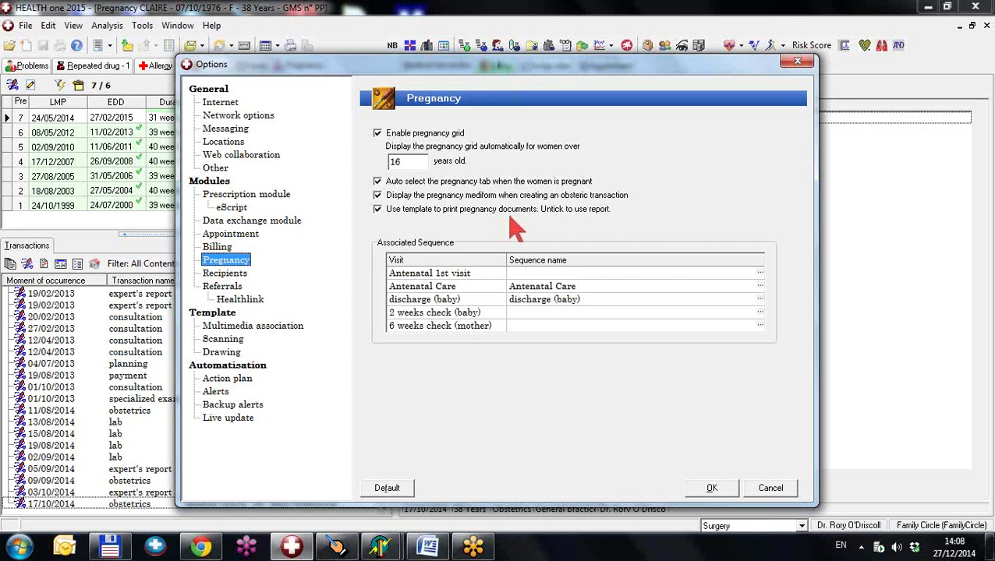
pyautogui.click(378, 210)
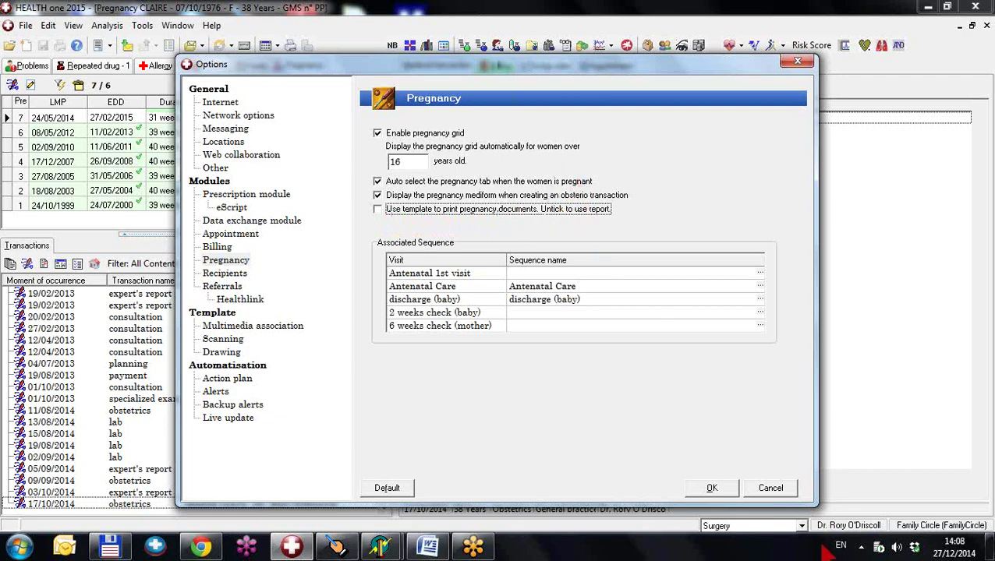
pyautogui.click(717, 494)
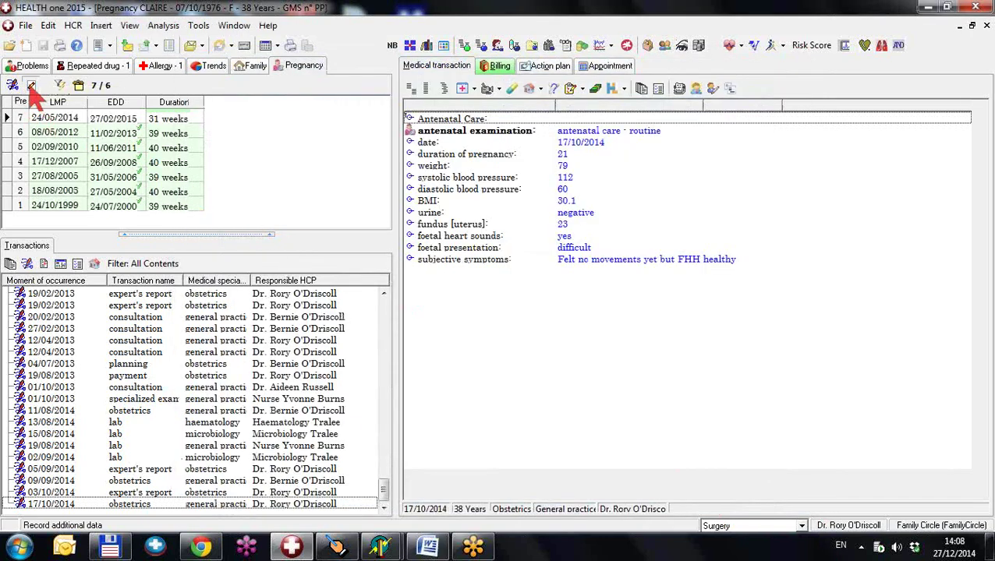
# - Preview the maternity application as a report and close it without recording it as sent
pyautogui.click(31, 86)
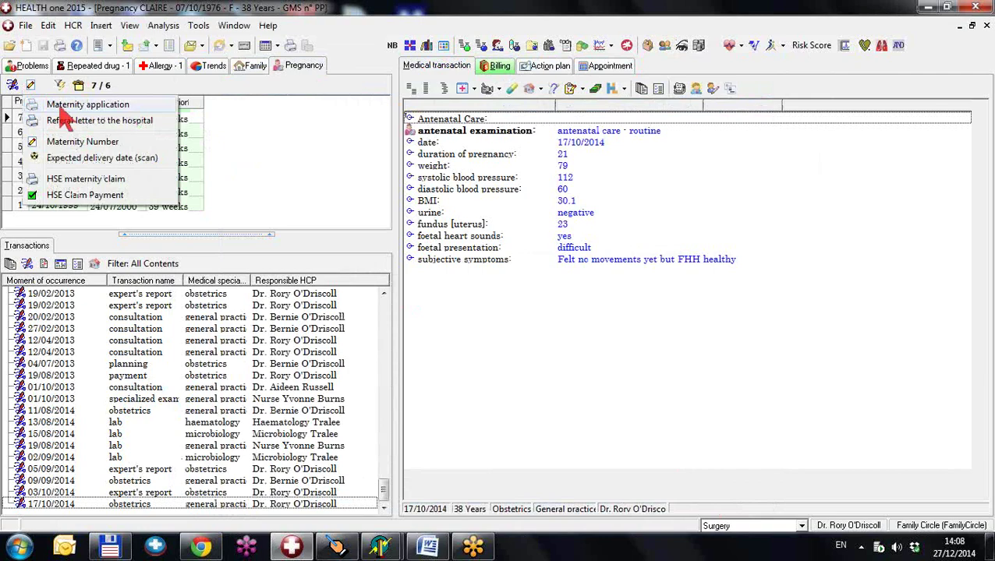
pyautogui.click(61, 106)
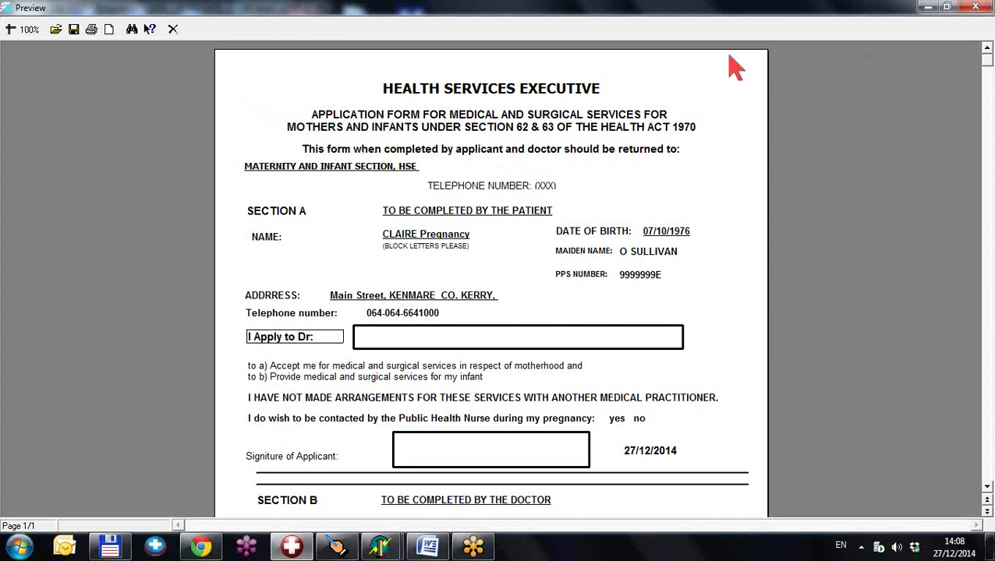
pyautogui.click(975, 7)
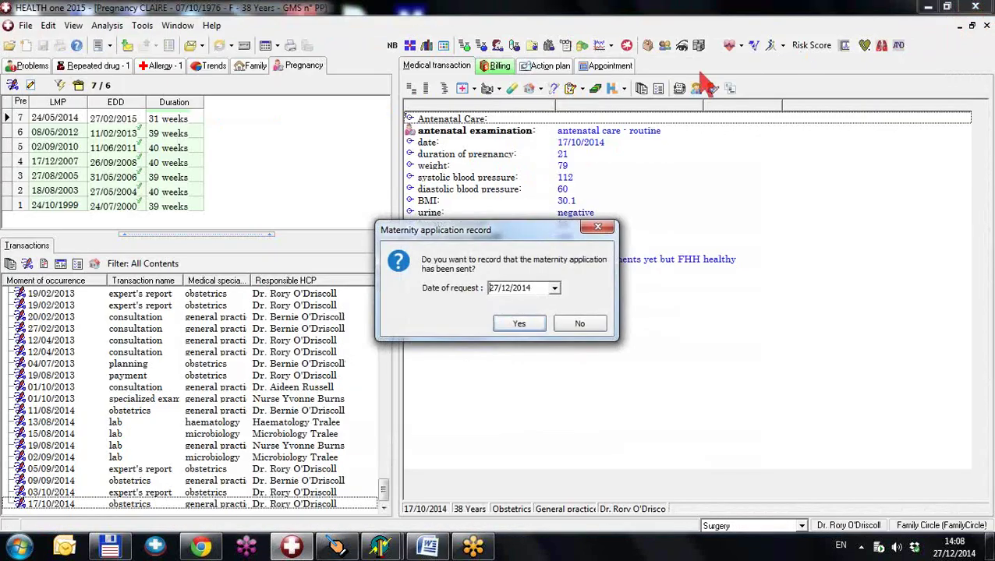
pyautogui.click(581, 326)
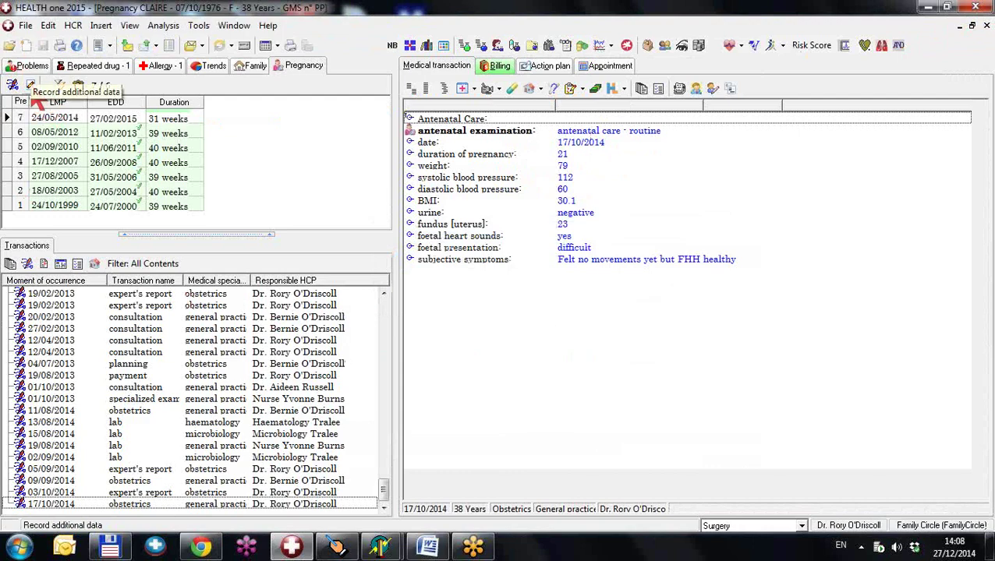
pyautogui.click(30, 86)
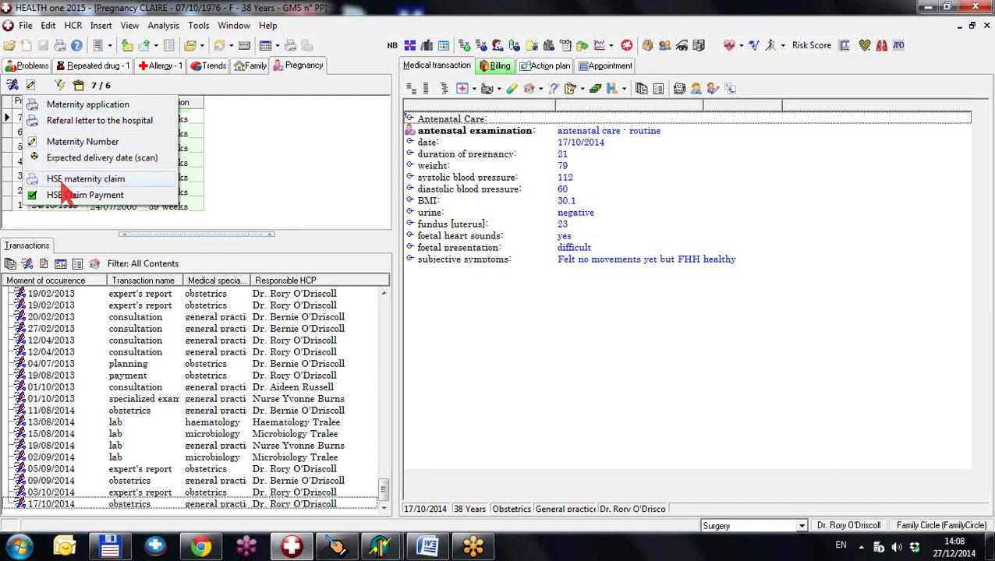
# - Preview the hospital referral letter as an antenatal referral (EDD 27/02/2015), then close it
pyautogui.click(75, 125)
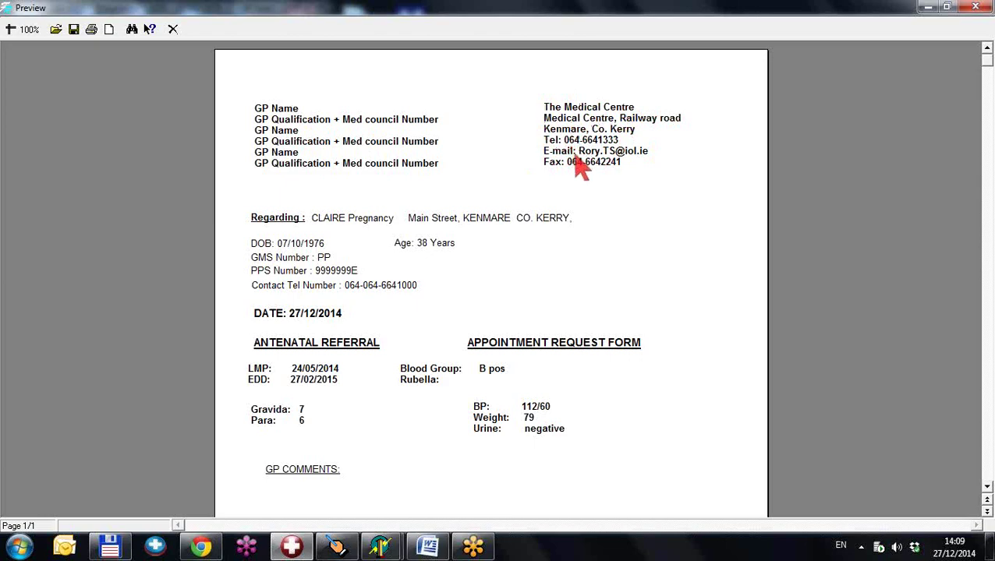
pyautogui.click(975, 7)
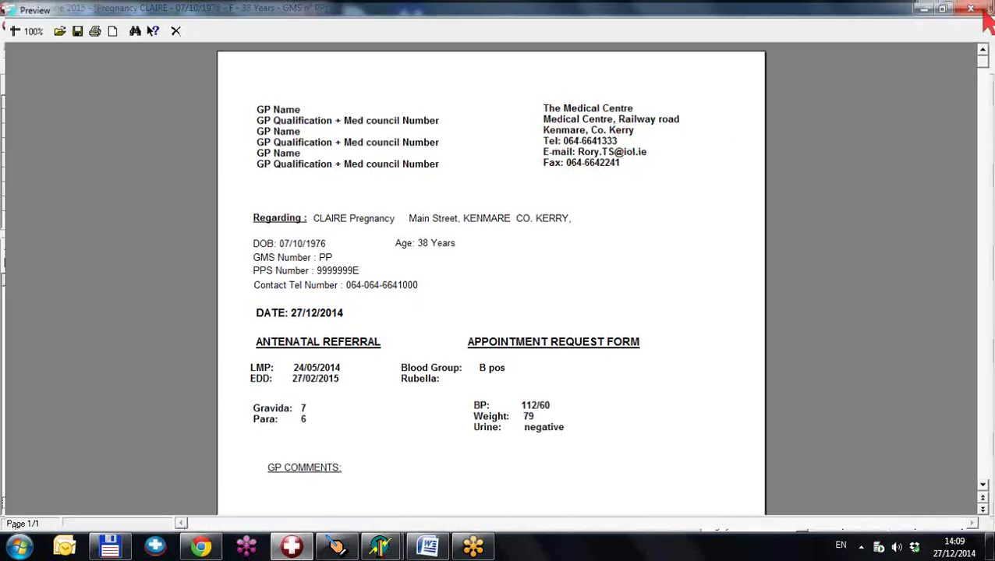
pyautogui.click(30, 85)
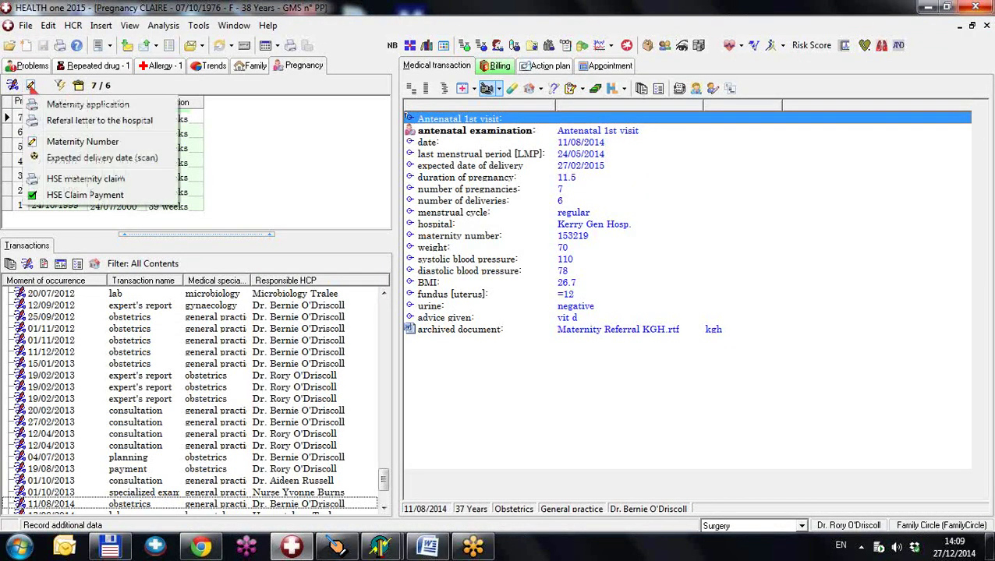
# - Review the HSE maternity claim listing three antenatal visits and close it without recording a claim
pyautogui.click(86, 181)
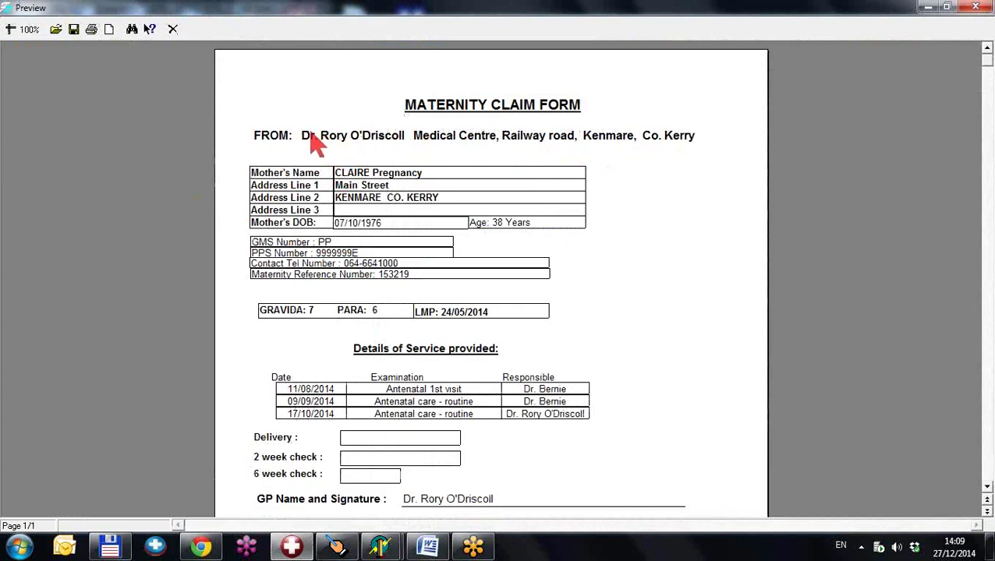
pyautogui.scroll(-3, 462, 143)
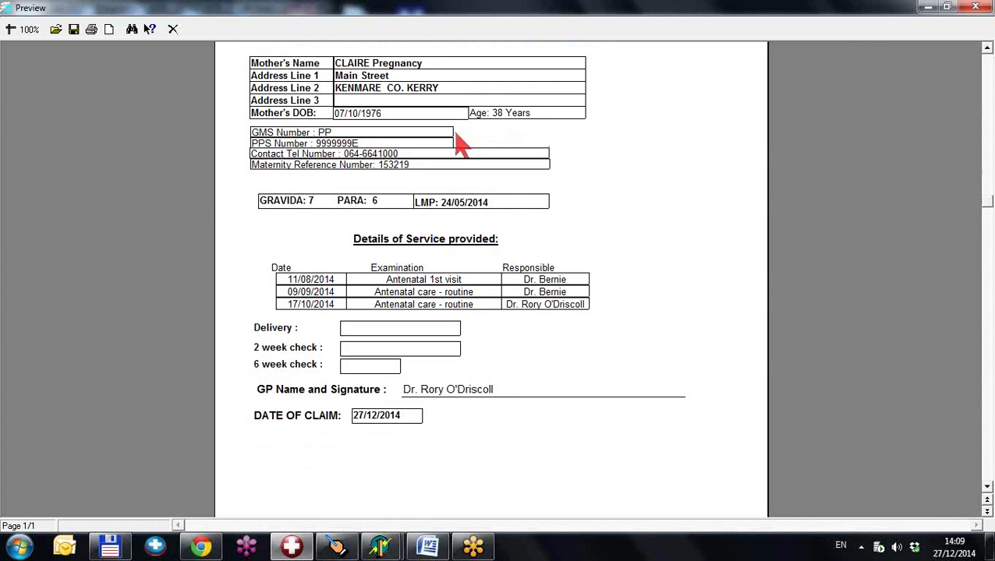
pyautogui.scroll(3, 462, 143)
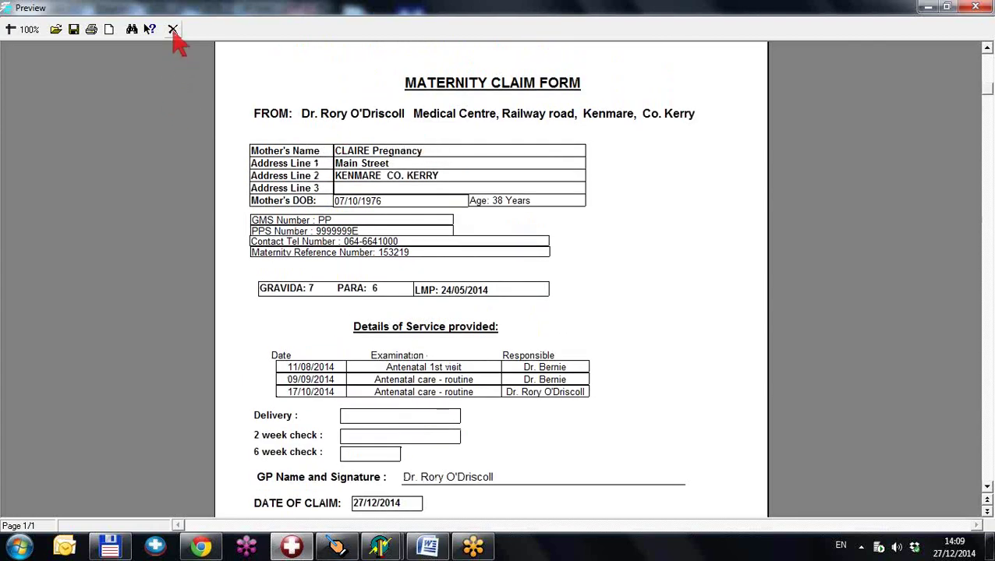
pyautogui.click(170, 29)
pyautogui.click(577, 325)
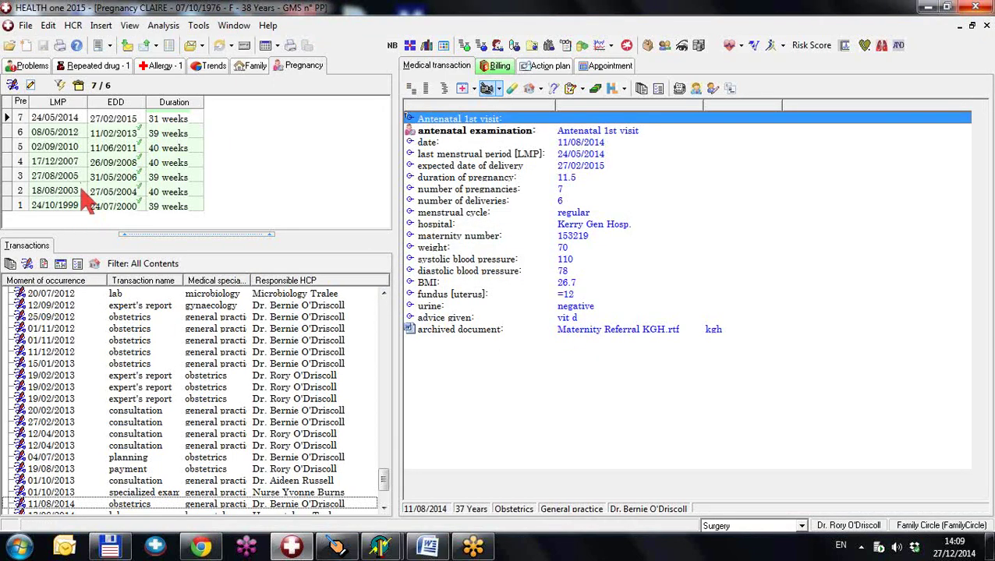
# - Select the current pregnancy (LMP 24/05/2014) and open the Maternity_Application.frf template in the Designer
pyautogui.click(64, 122)
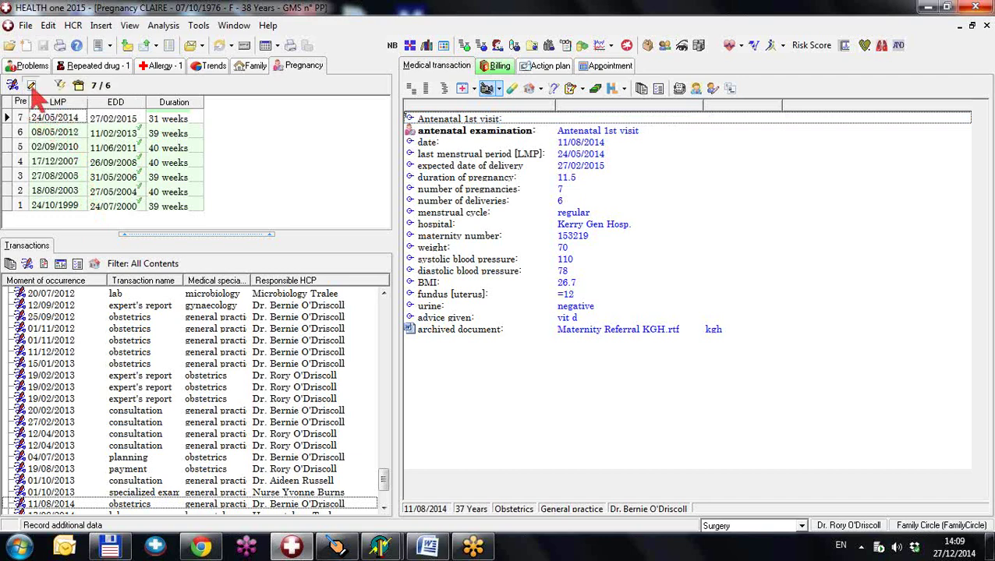
pyautogui.click(32, 86)
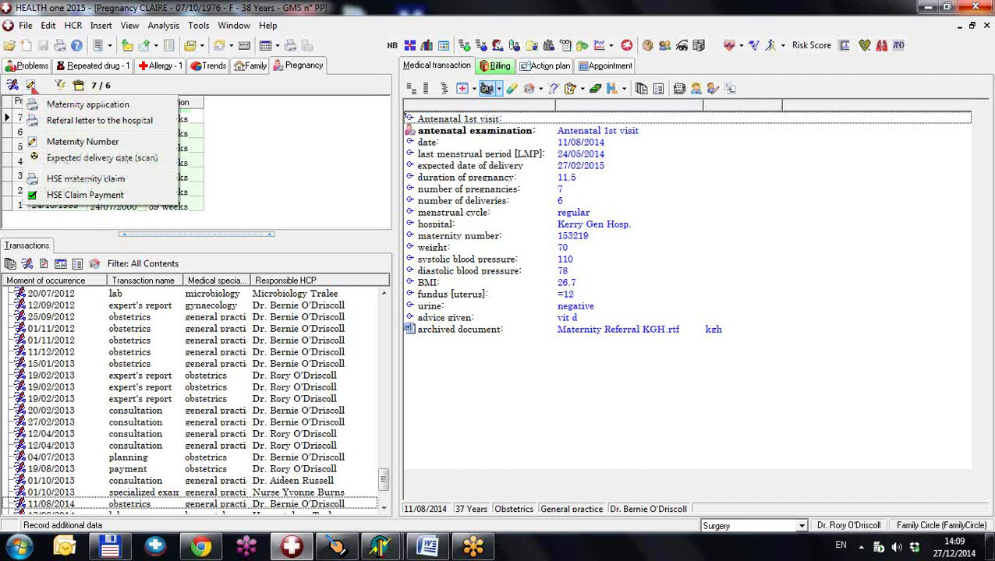
pyautogui.click(48, 108)
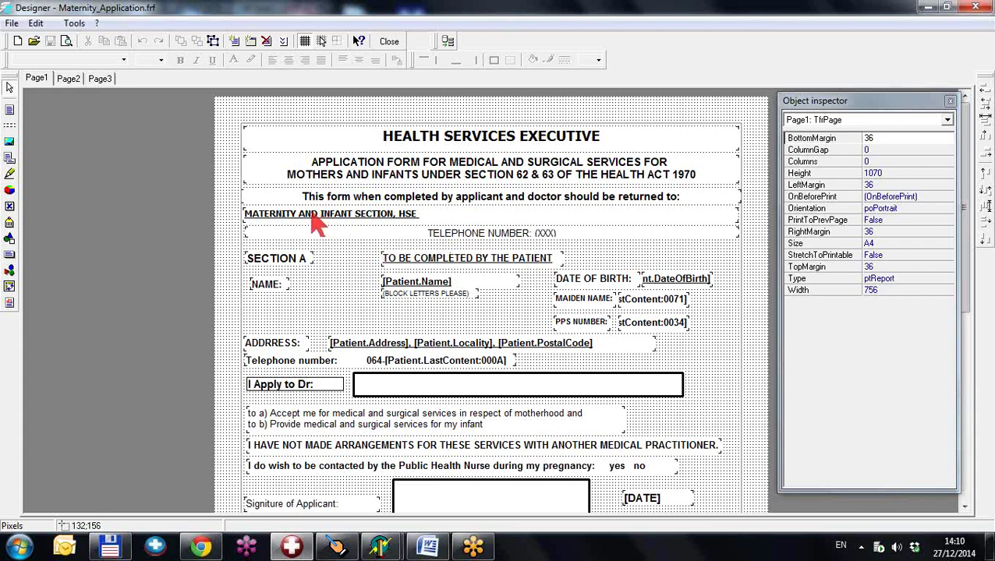
# - Append 'South Tralee' to the 'MATERNITY AND INFANT SECTION, HSE' return-address line
pyautogui.doubleClick(393, 222)
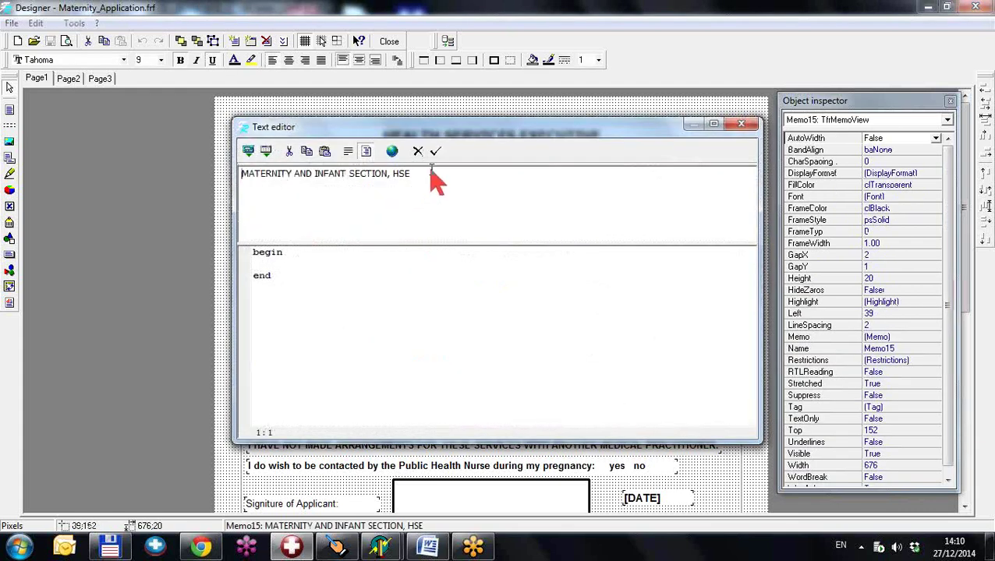
pyautogui.click(741, 124)
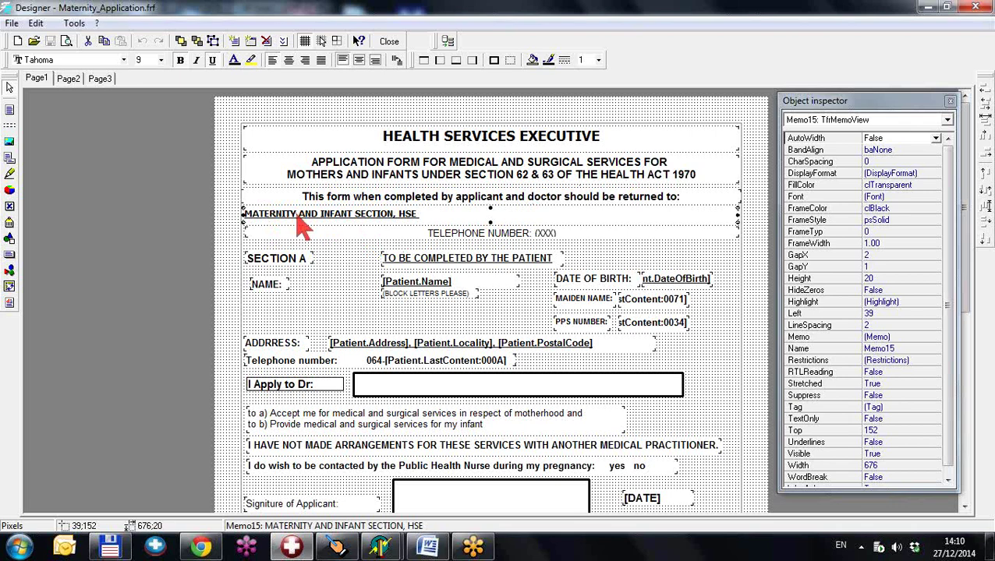
pyautogui.doubleClick(438, 217)
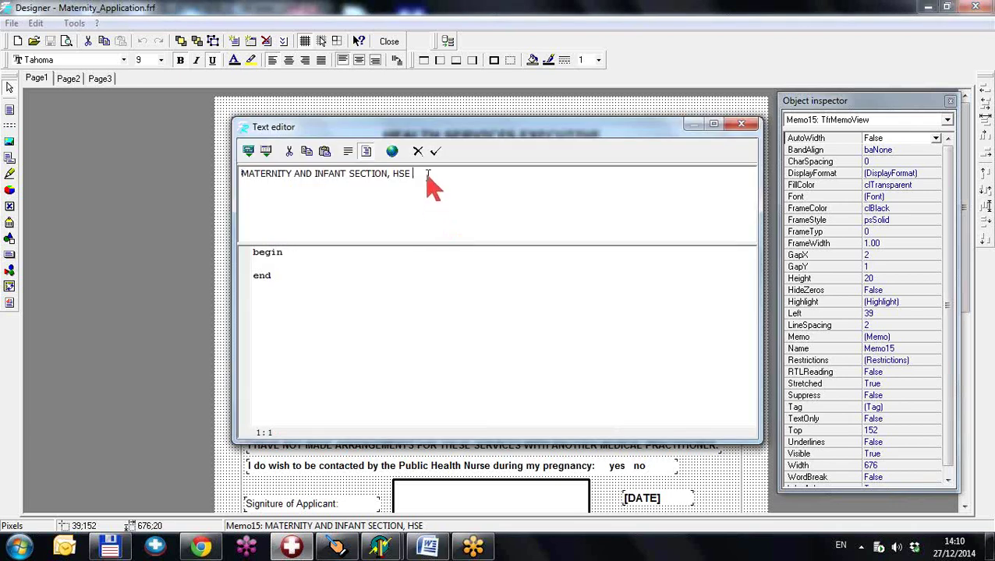
pyautogui.write('South Tralee')
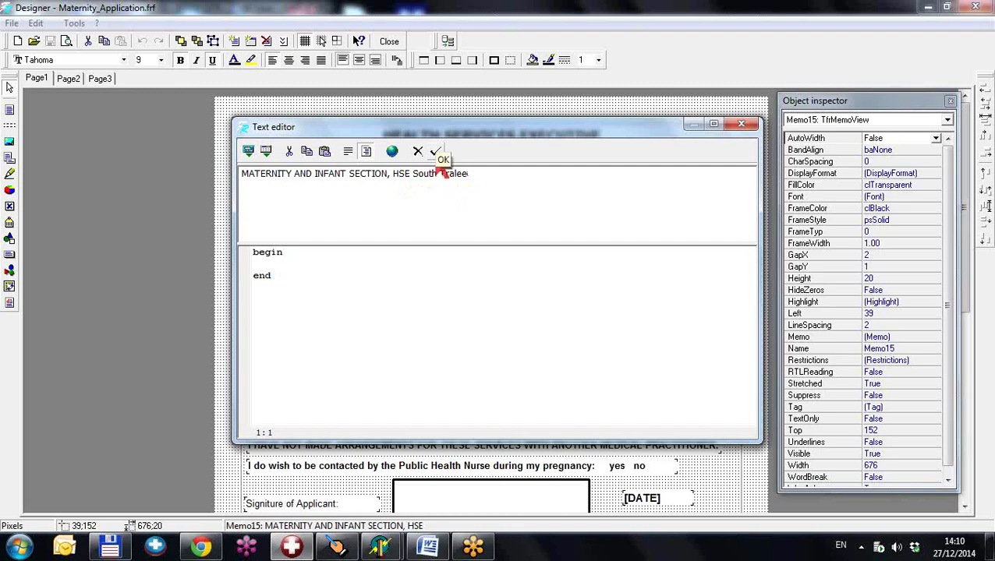
pyautogui.click(435, 153)
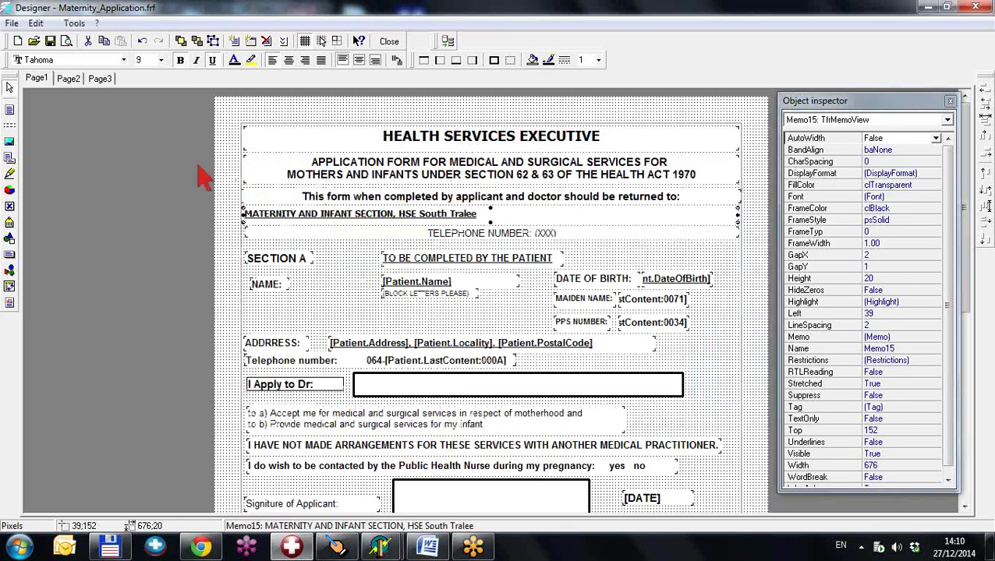
pyautogui.click(69, 41)
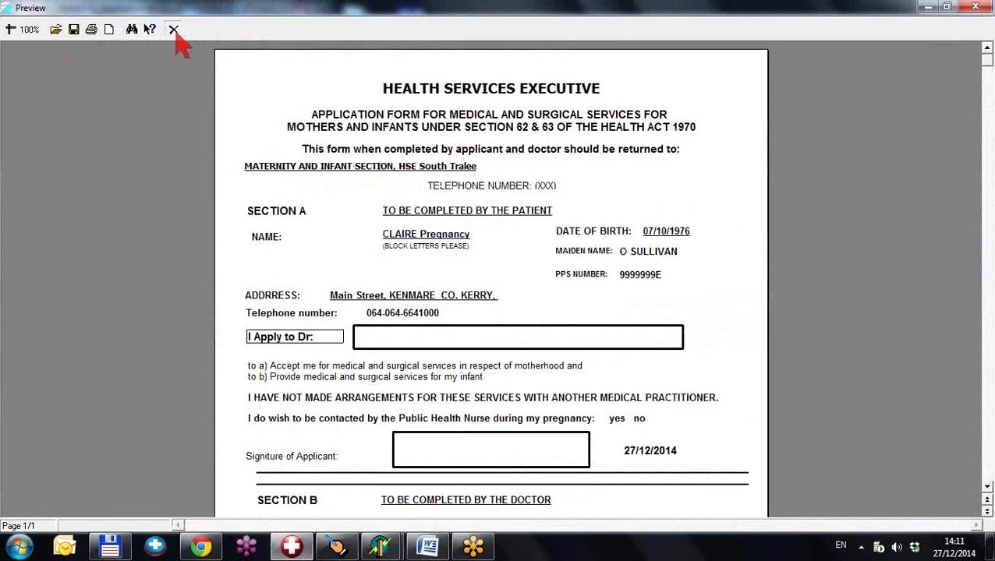
pyautogui.click(173, 29)
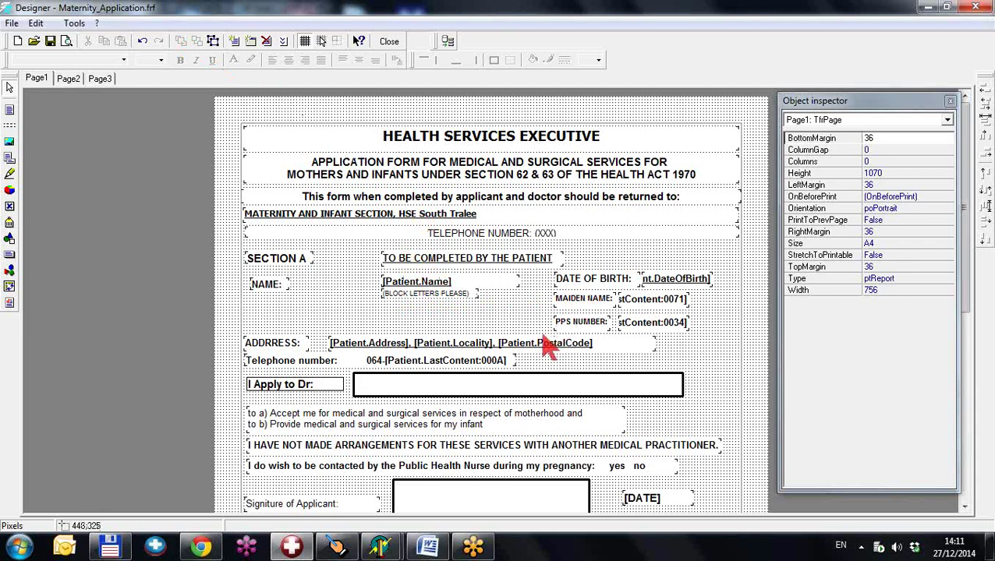
# - Change the Telephone number memo to [Patient.LastContent:000A], removing the 064- prefix
pyautogui.scroll(-1, 542, 347)
pyautogui.scroll(-5, 433, 347)
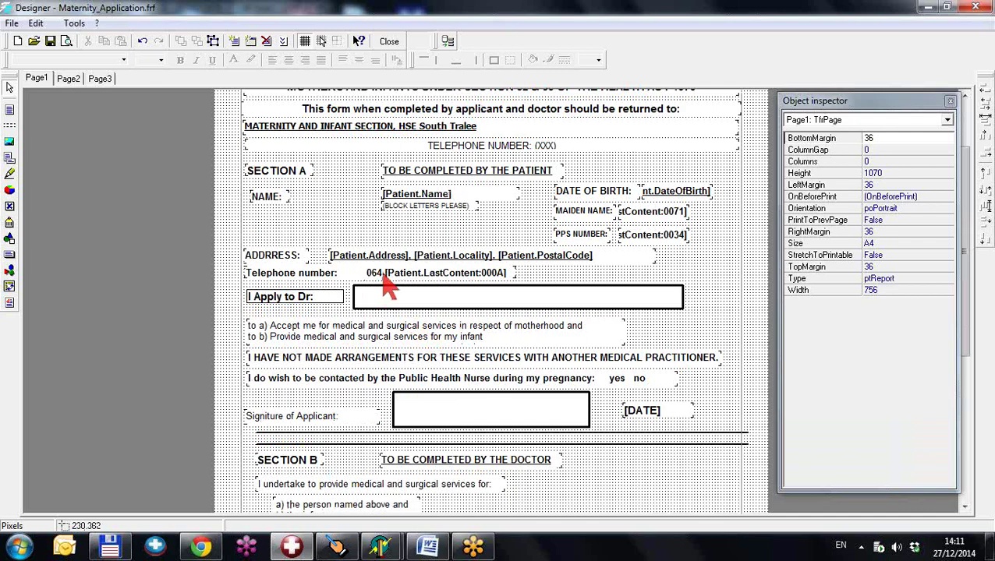
pyautogui.doubleClick(382, 275)
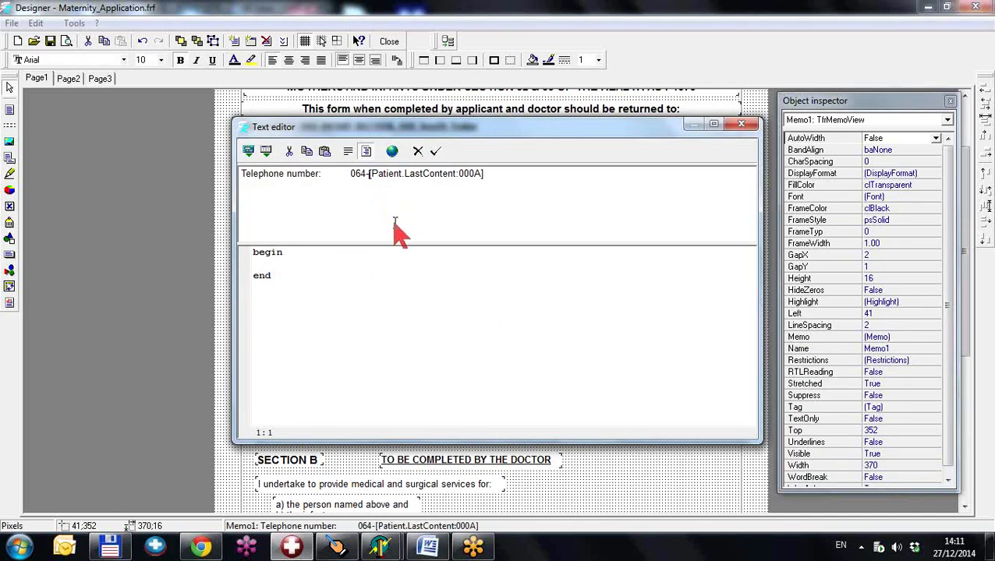
pyautogui.press('BackSpace')
pyautogui.press('BackSpace')
pyautogui.press('BackSpace')
pyautogui.press('BackSpace')
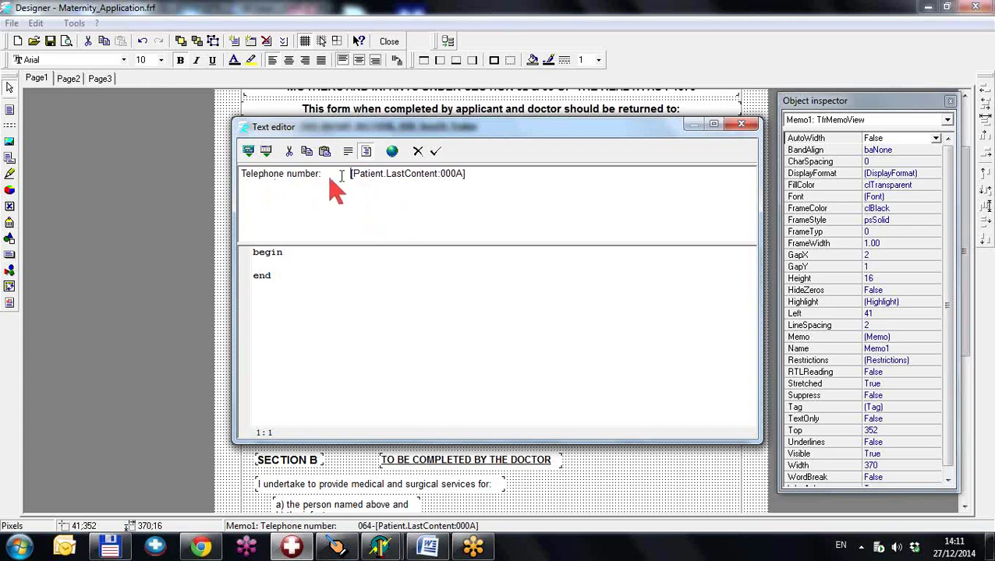
pyautogui.click(434, 151)
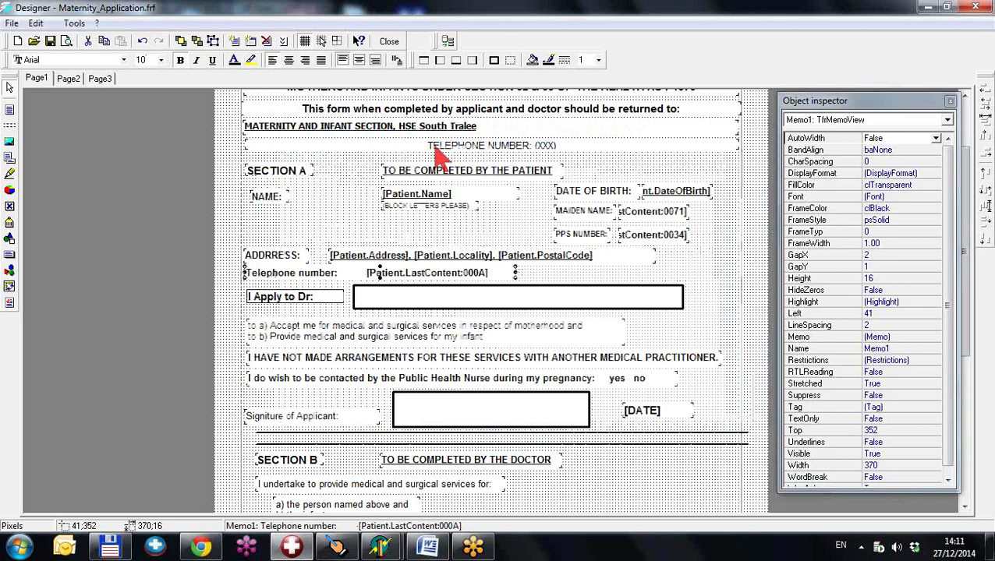
pyautogui.scroll(-2, 441, 311)
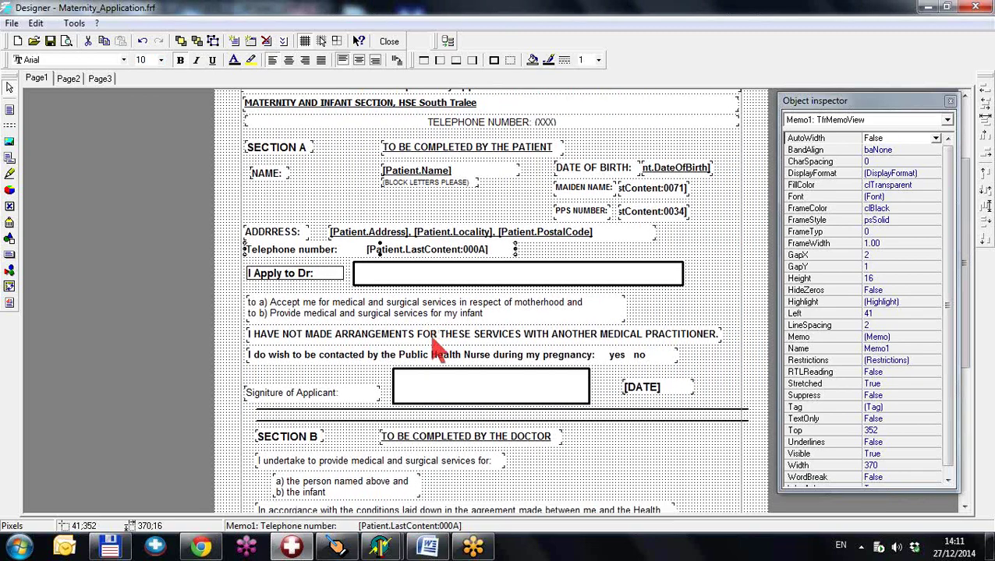
pyautogui.scroll(-5, 431, 331)
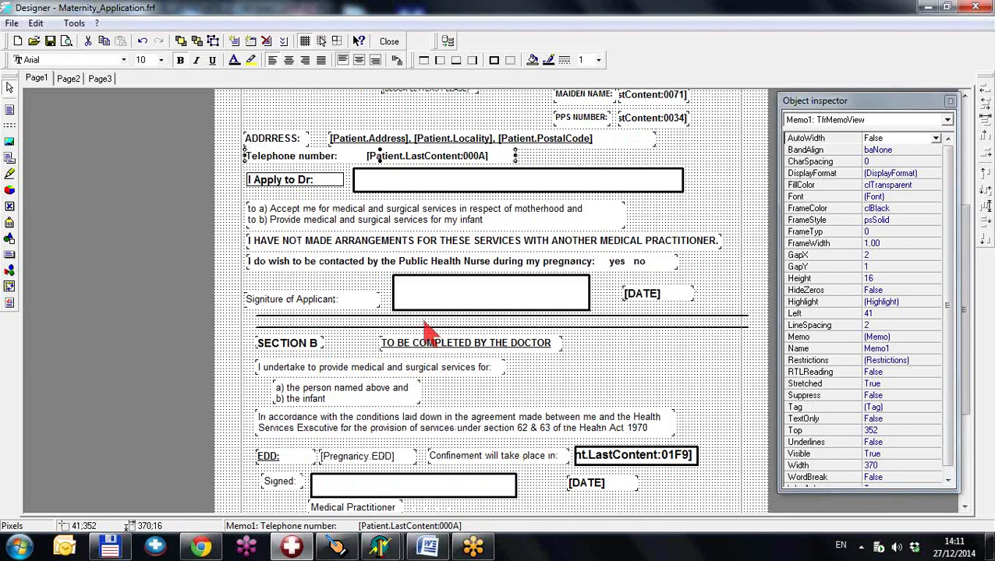
pyautogui.scroll(-3, 427, 332)
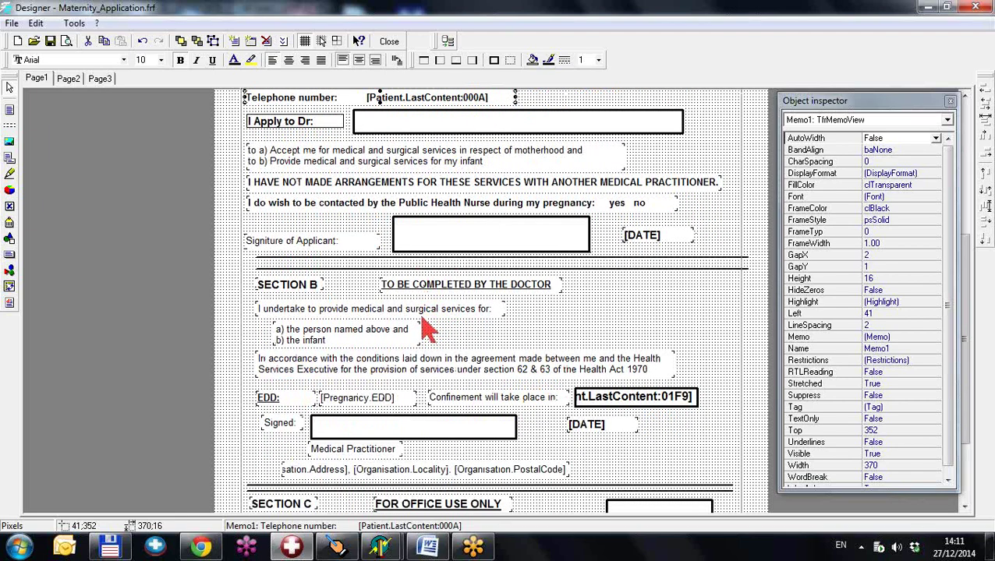
pyautogui.scroll(-4, 399, 390)
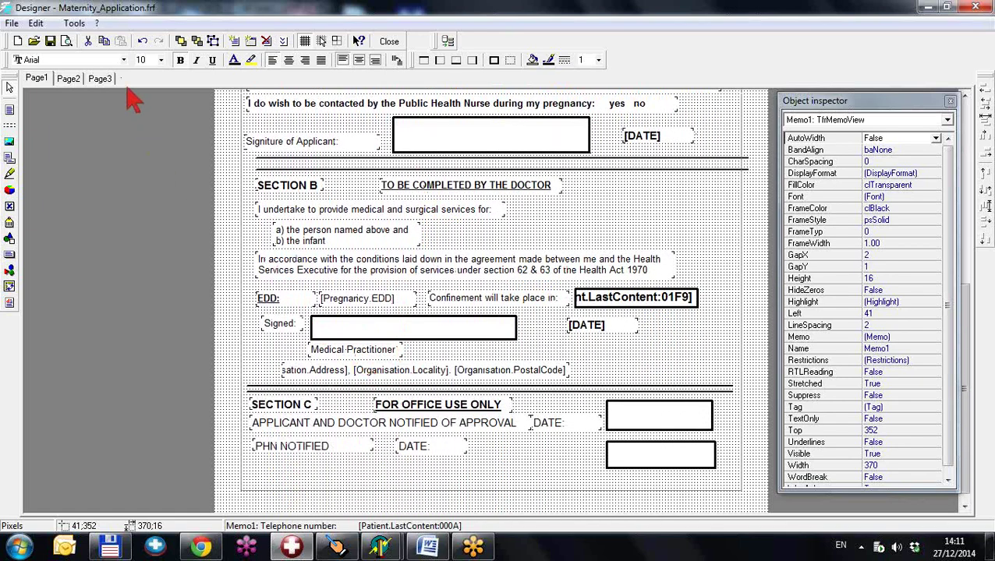
# - Preview the form showing the patient's telephone number, then save the Maternity_Application.frf template
pyautogui.click(69, 45)
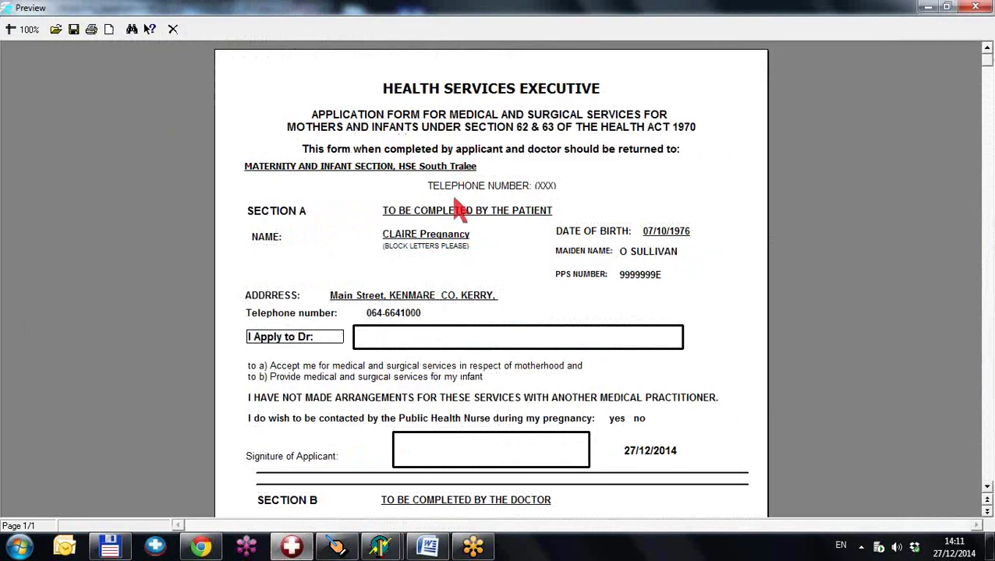
pyautogui.scroll(-3, 459, 210)
pyautogui.scroll(-5, 460, 211)
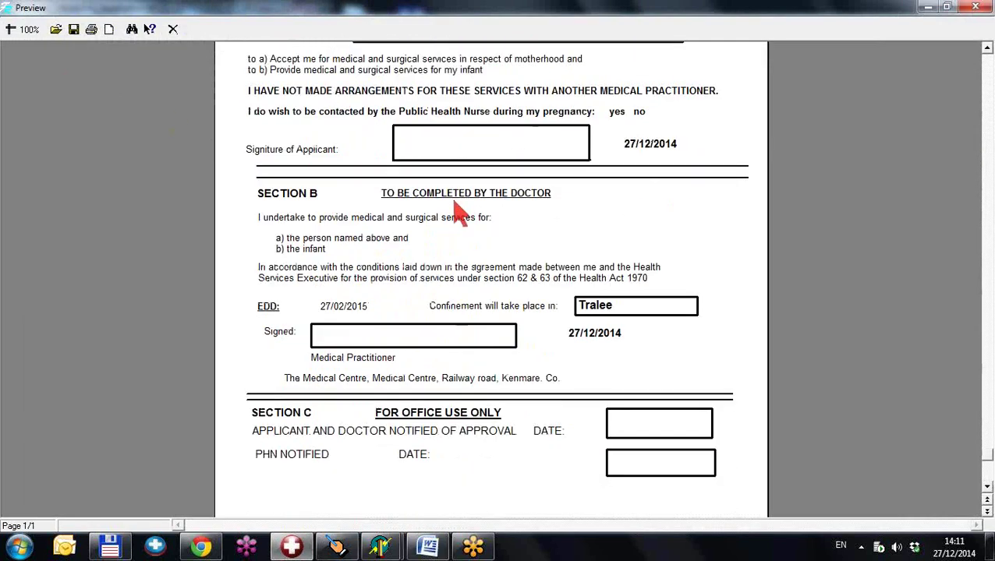
pyautogui.scroll(8, 460, 212)
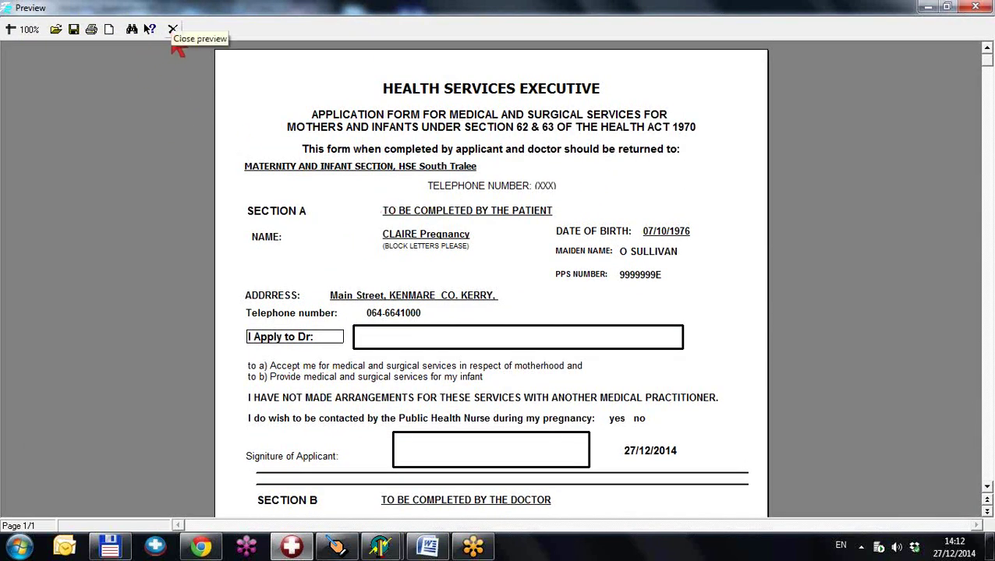
pyautogui.click(172, 31)
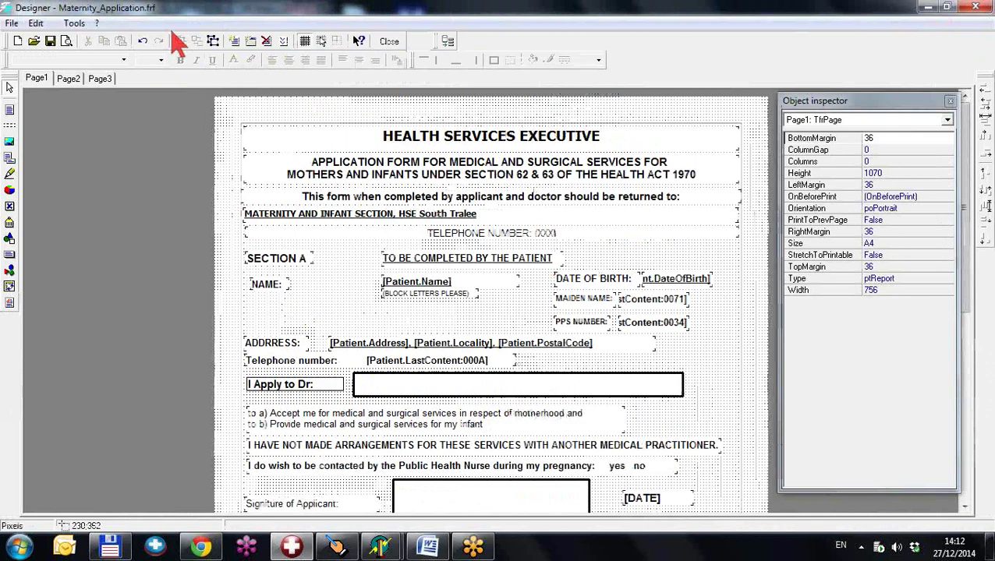
pyautogui.click(52, 43)
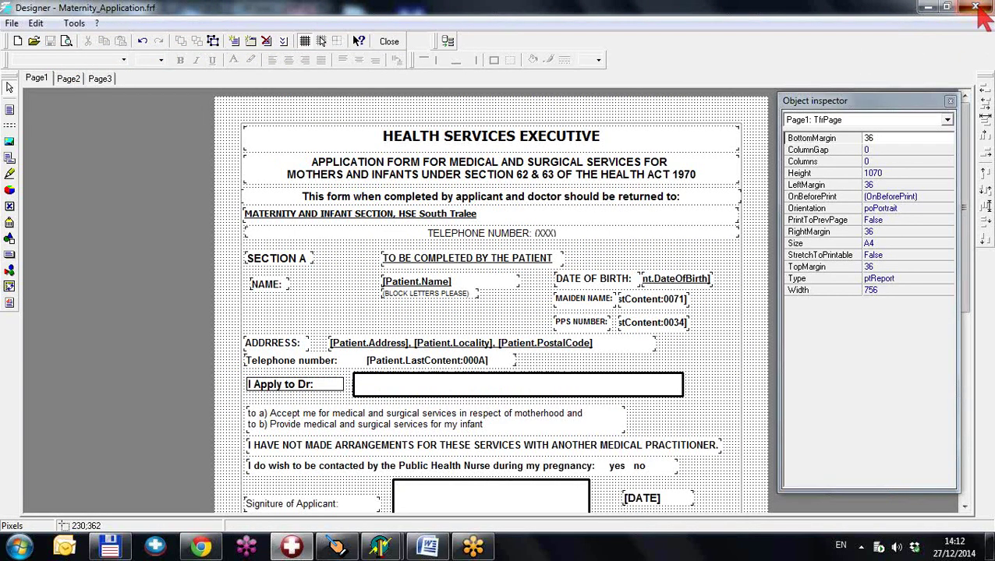
# - Close the report designer, decline recording the maternity application as sent, and list the pregnancy documents
pyautogui.click(975, 8)
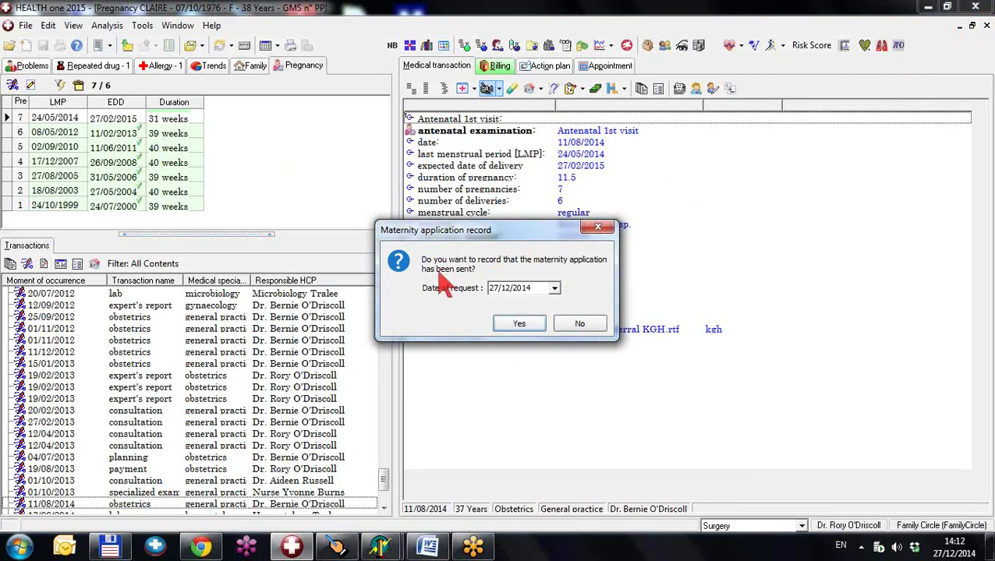
pyautogui.click(581, 328)
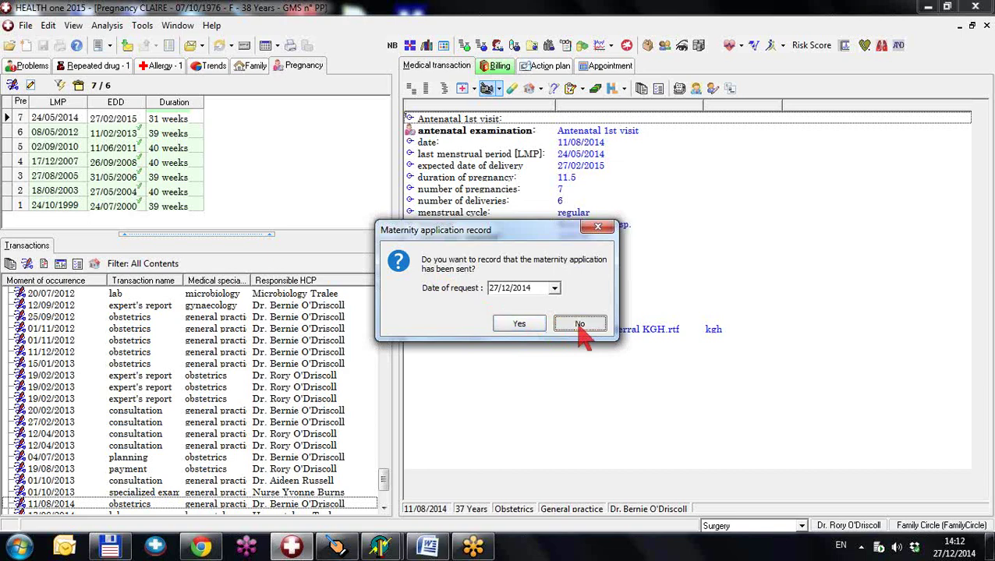
pyautogui.click(581, 326)
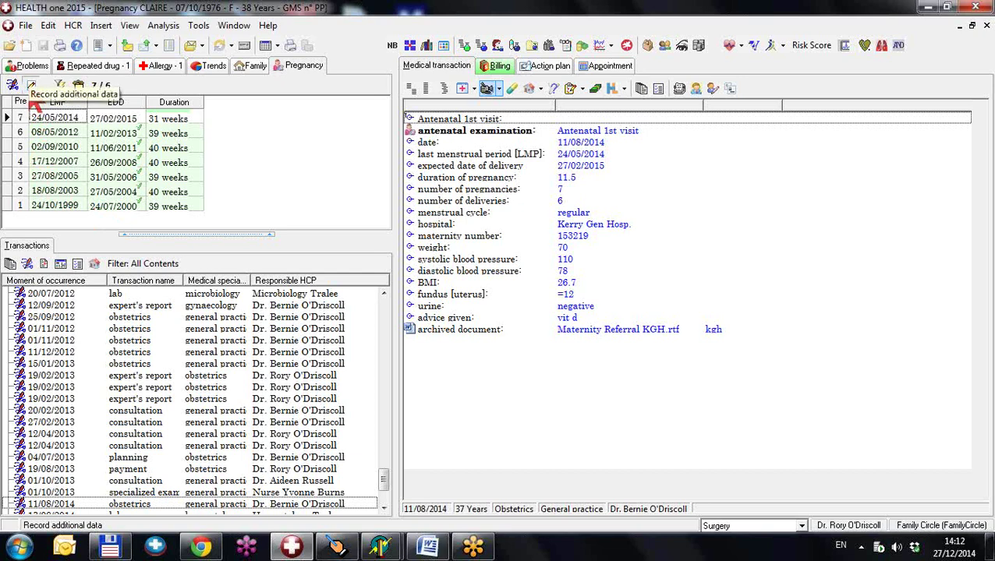
pyautogui.click(31, 86)
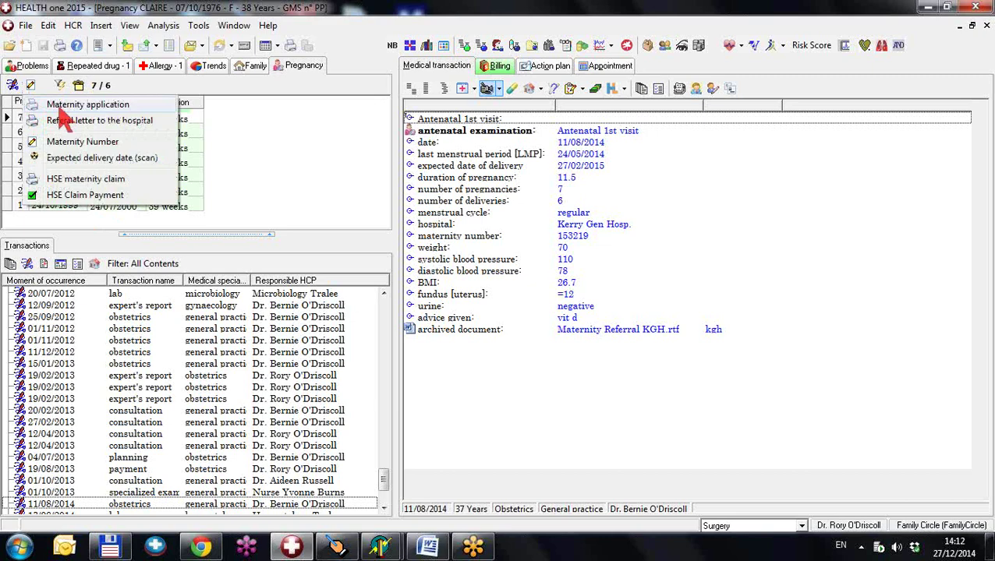
# - Preview the HSE maternity application showing the patient's updated telephone number, then close it
pyautogui.click(61, 109)
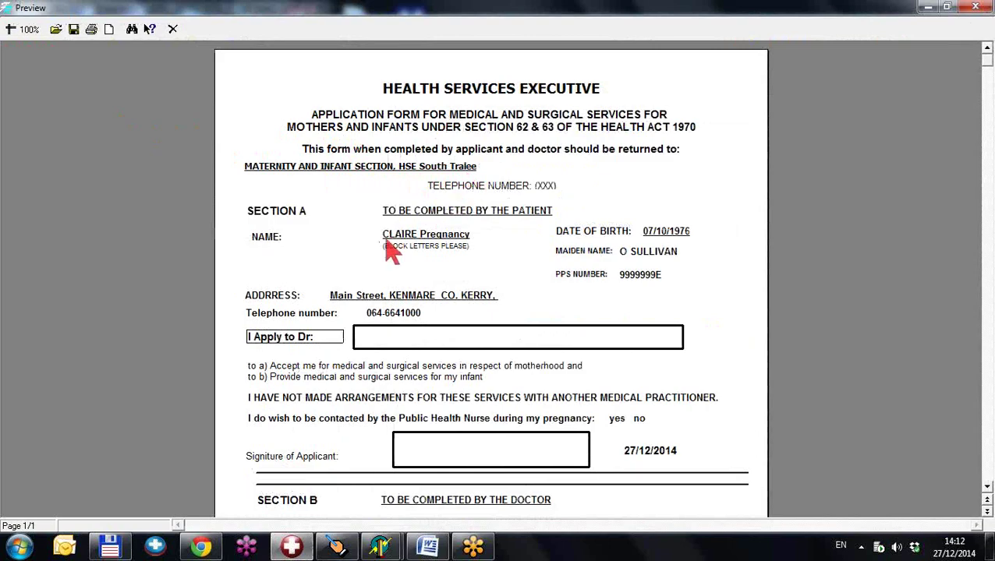
pyautogui.scroll(-3, 389, 251)
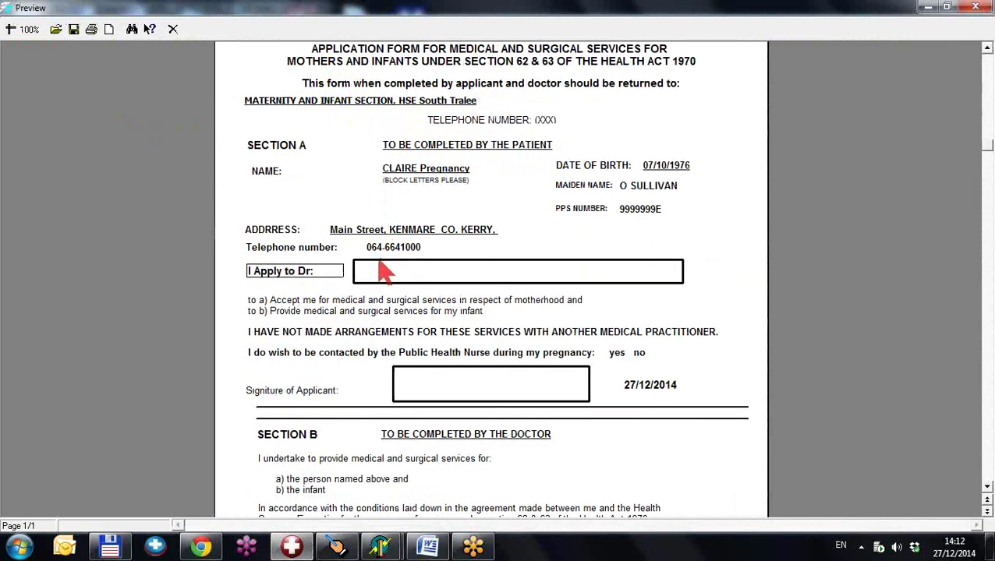
pyautogui.scroll(2, 294, 210)
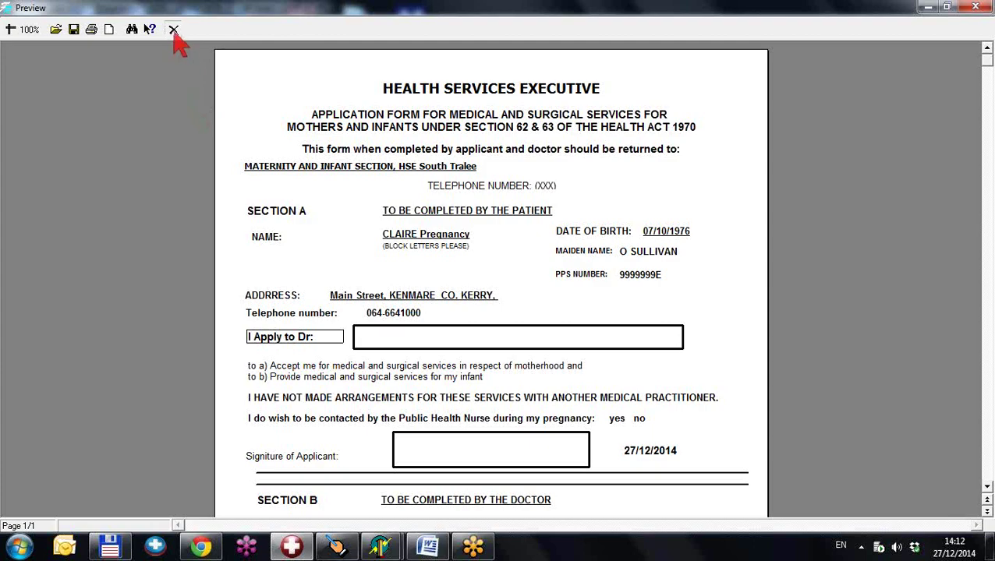
pyautogui.click(173, 30)
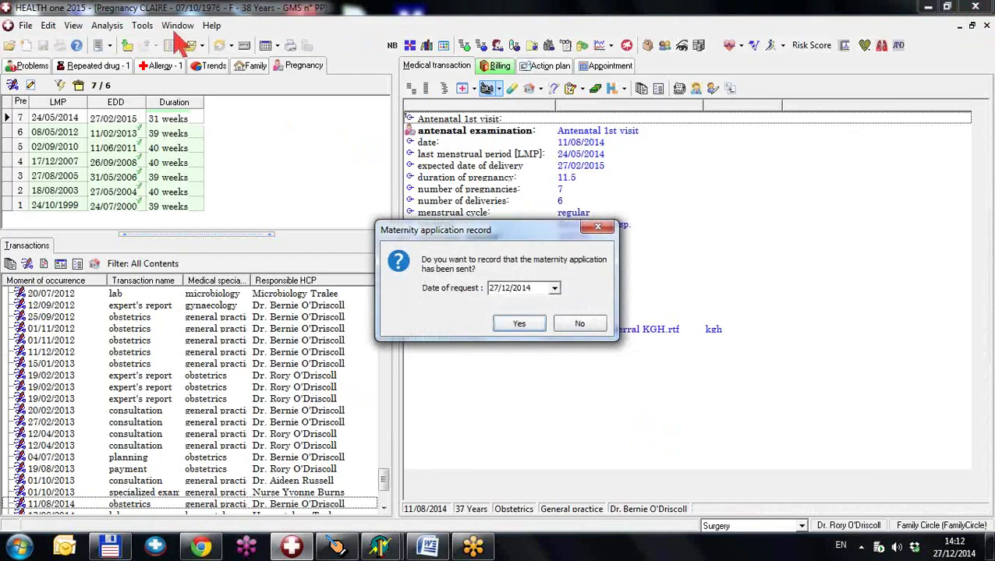
# - Decline recording the application as sent and open the Maternity_Referral.frf hospital referral letter
pyautogui.click(583, 324)
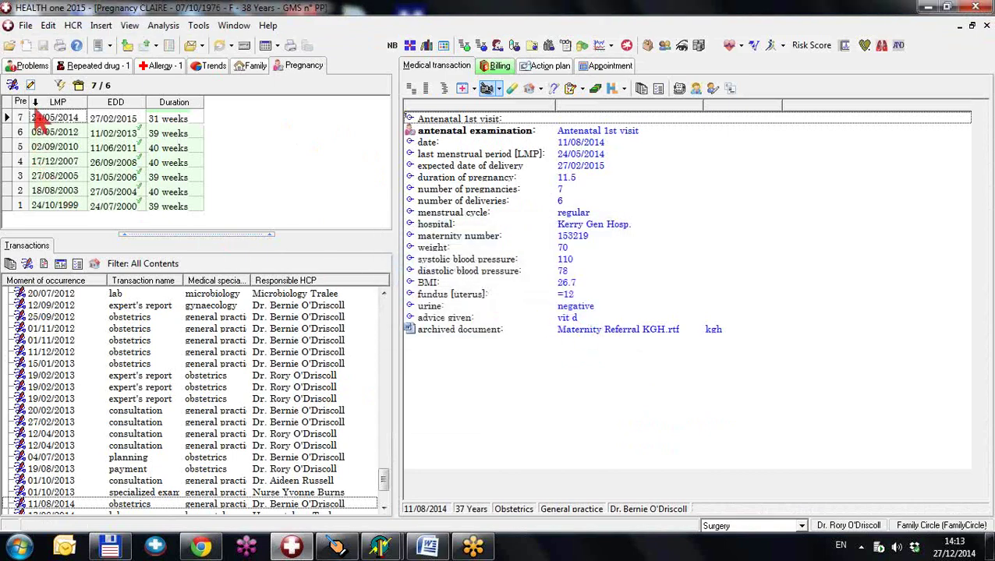
pyautogui.click(32, 86)
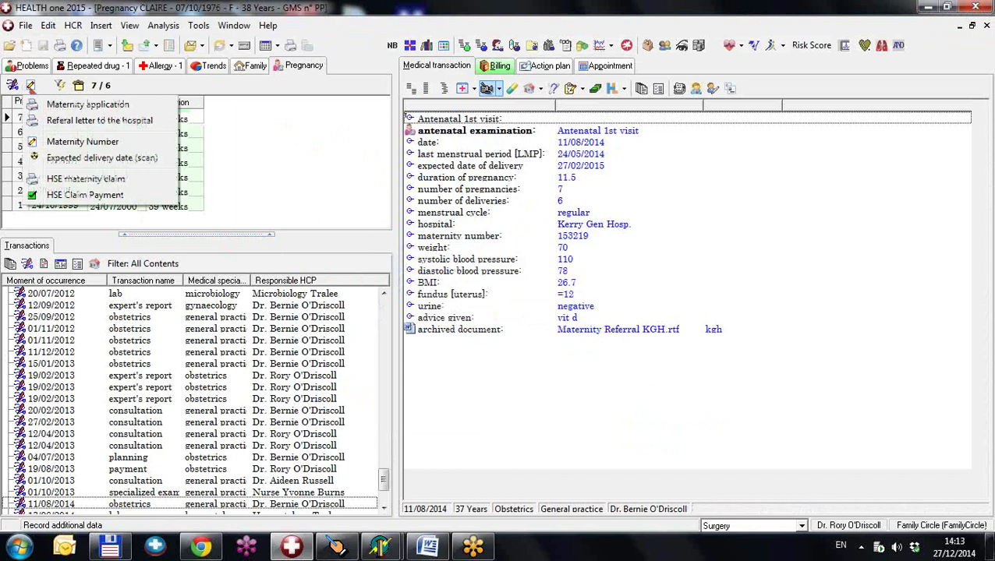
pyautogui.click(58, 122)
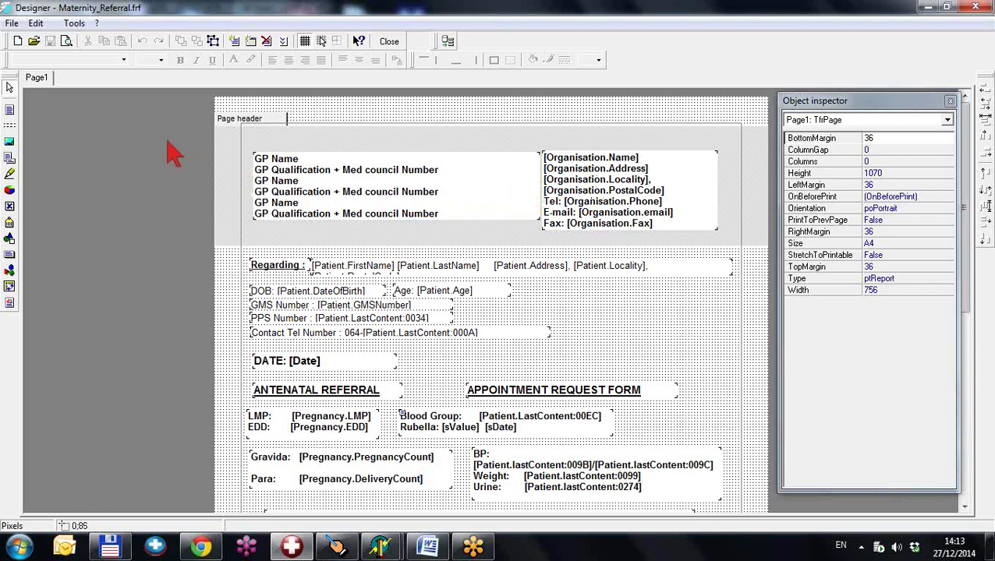
# - Preview the antenatal referral letter filled with the patient's details and date 27/12/2014
pyautogui.click(67, 42)
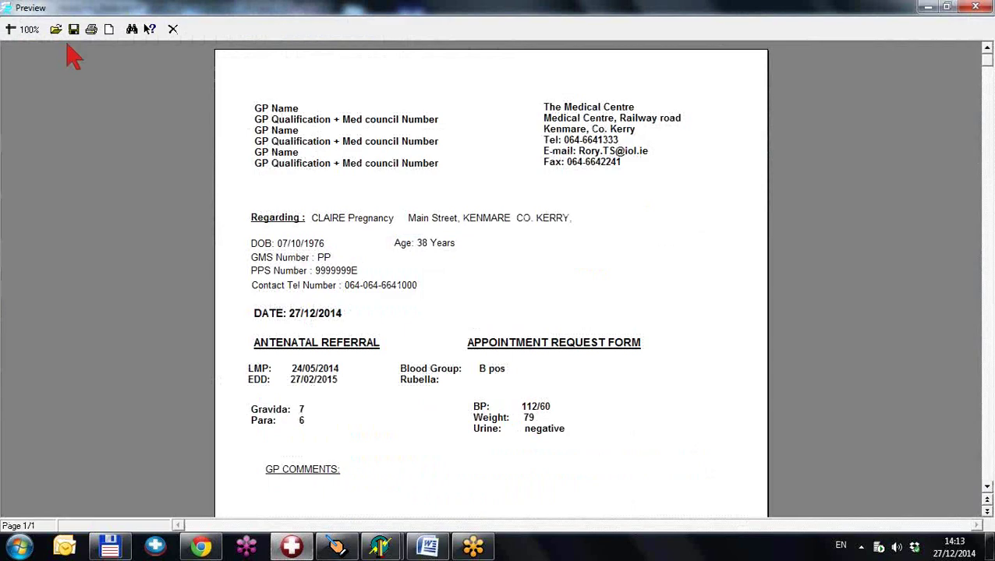